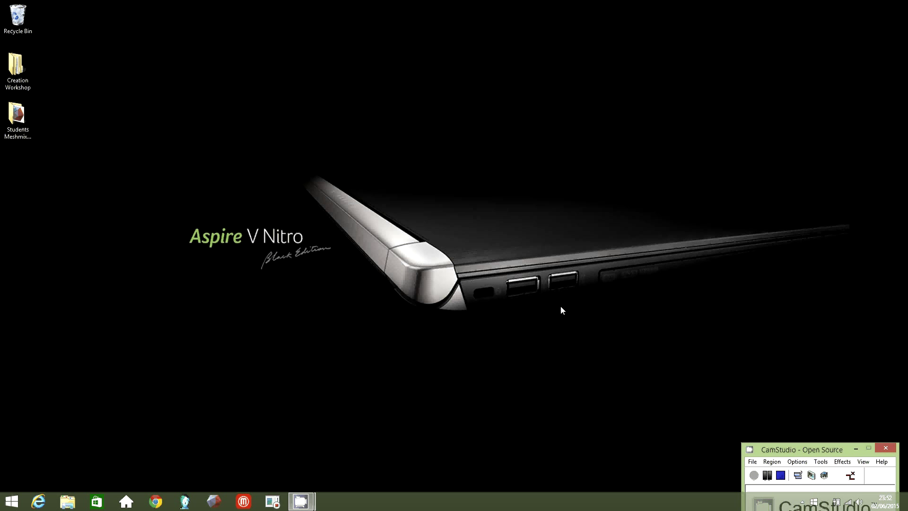
- Open the Step 2 folder inside the Creation Workshop folder on the desktop
double_click(15, 70)
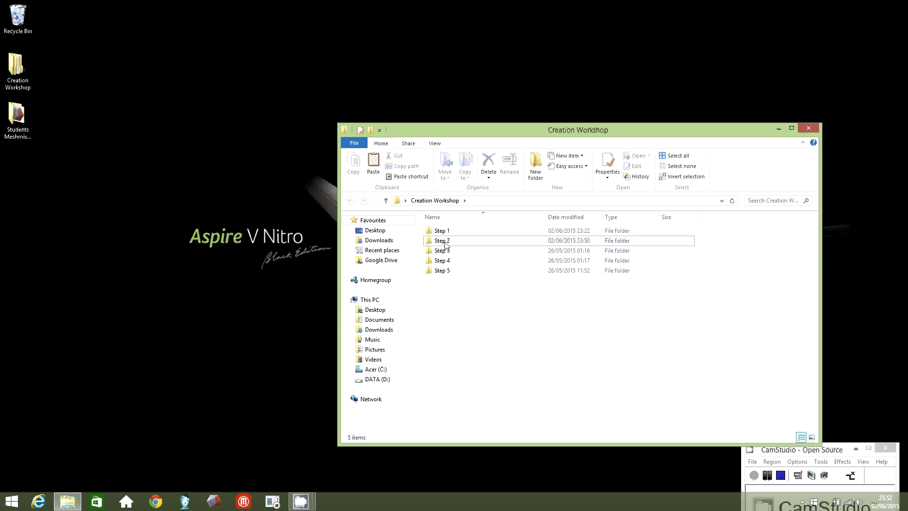
mouse_move(445, 245)
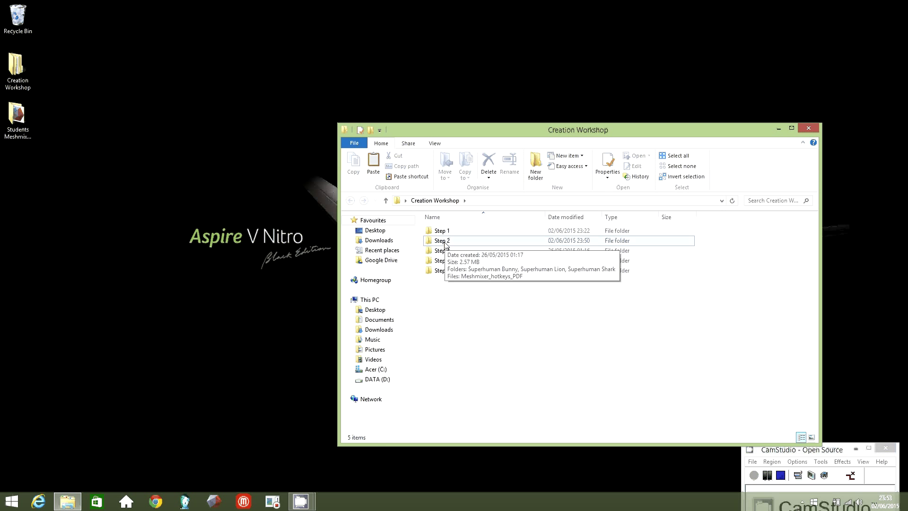
double_click(445, 242)
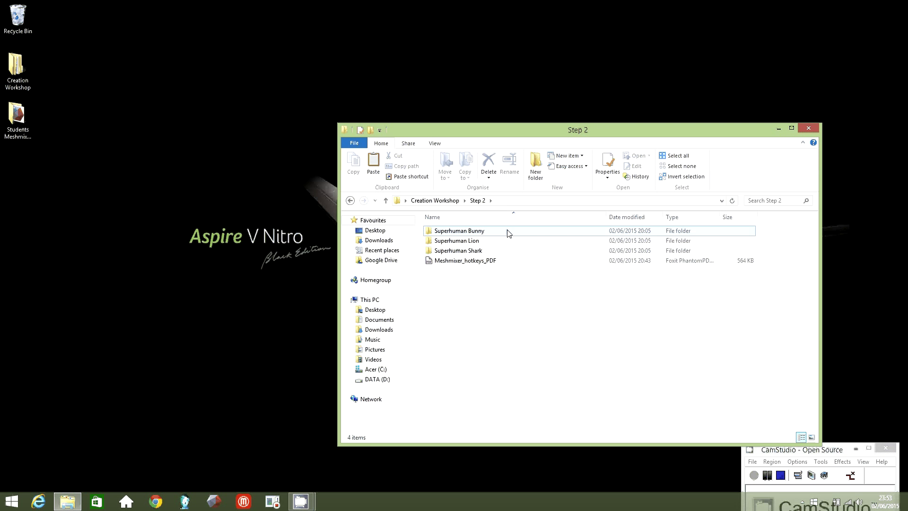
- Open the Meshmixer_hotkeys_PDF document, look through its hotkey pages and minimize it
mouse_move(509, 232)
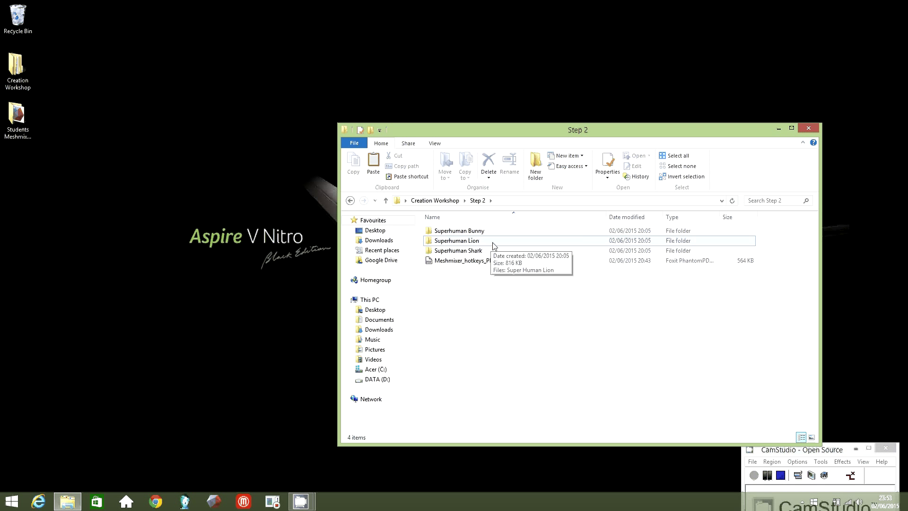
mouse_move(492, 256)
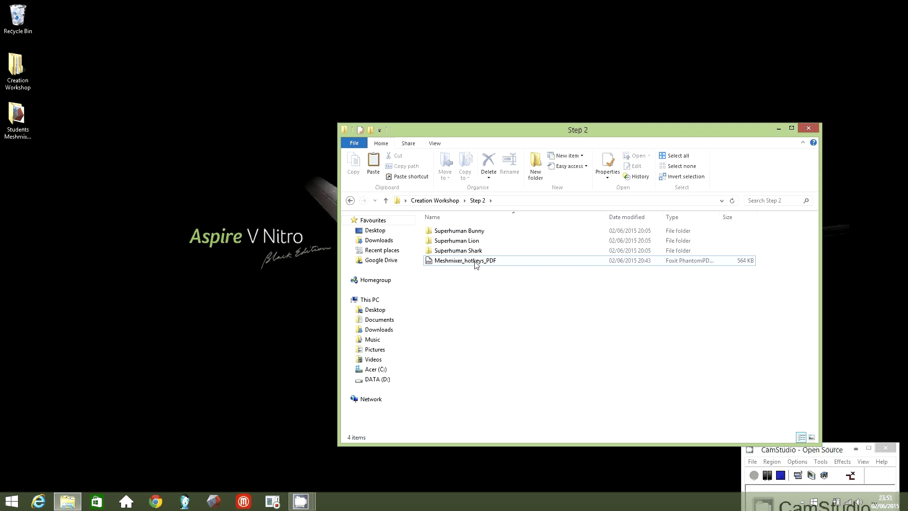
mouse_move(466, 264)
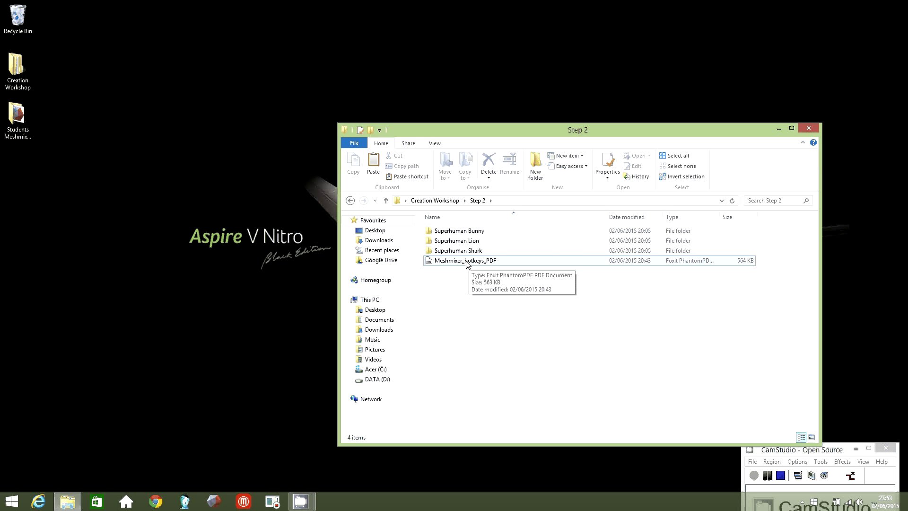
double_click(466, 261)
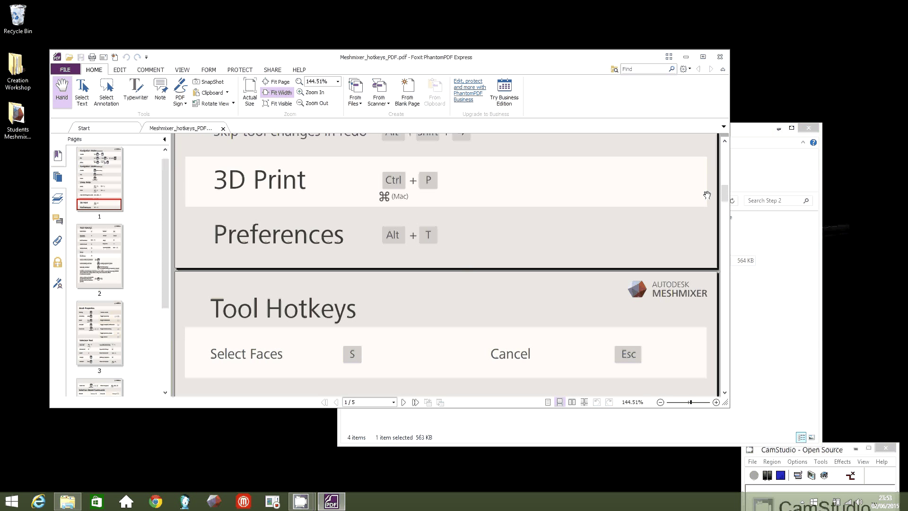
mouse_move(724, 194)
mouse_down()
mouse_move(720, 146)
mouse_move(725, 321)
mouse_up()
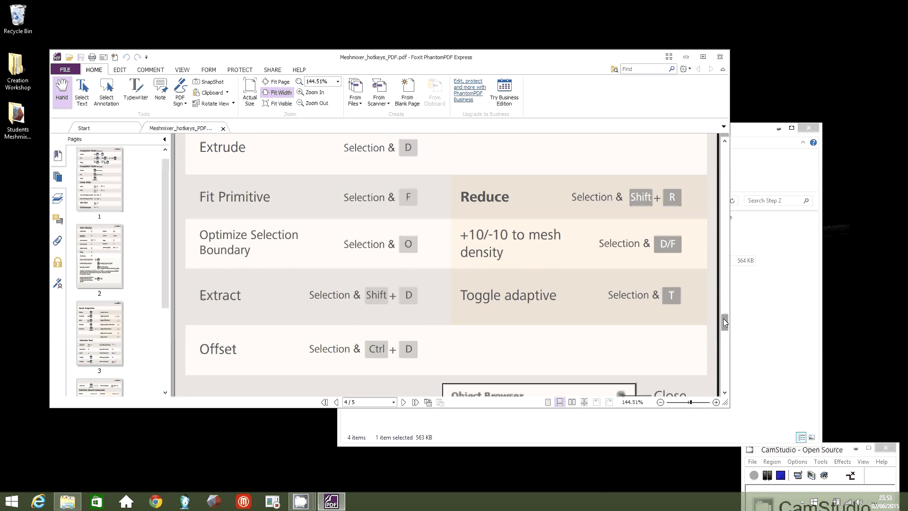
click(686, 58)
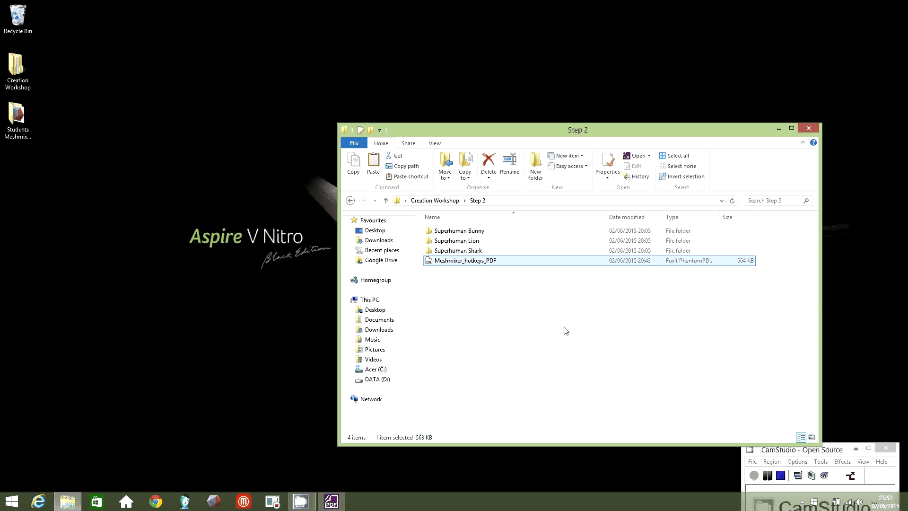
- Open the Superhuman Shark model from the Superhuman Shark folder in Meshmixer and maximize the window
double_click(461, 251)
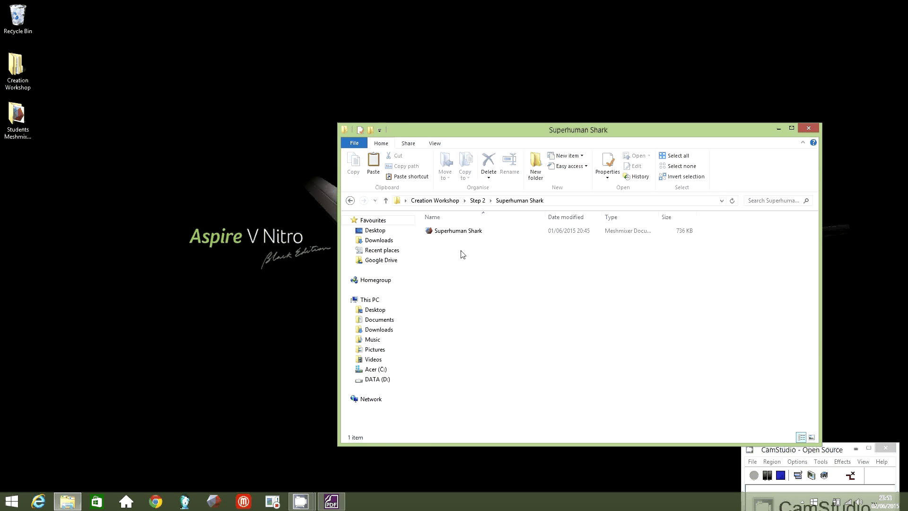
click(439, 234)
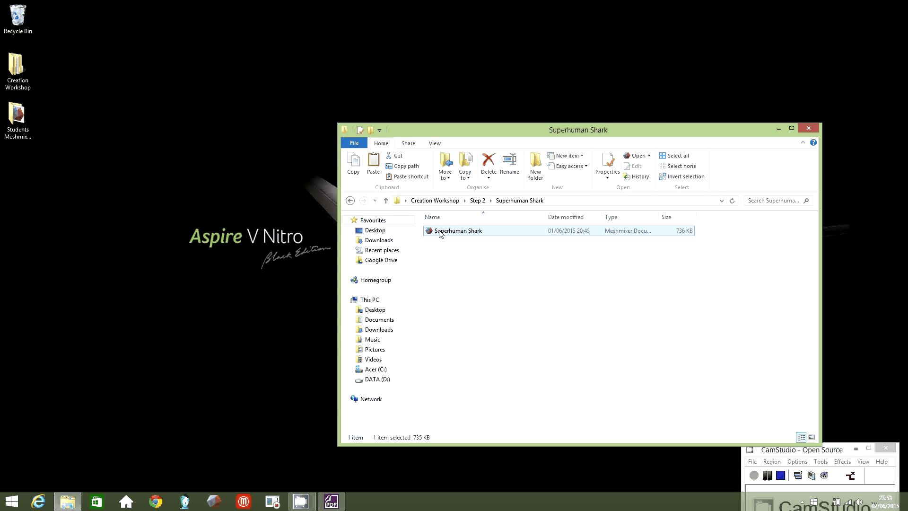
double_click(439, 232)
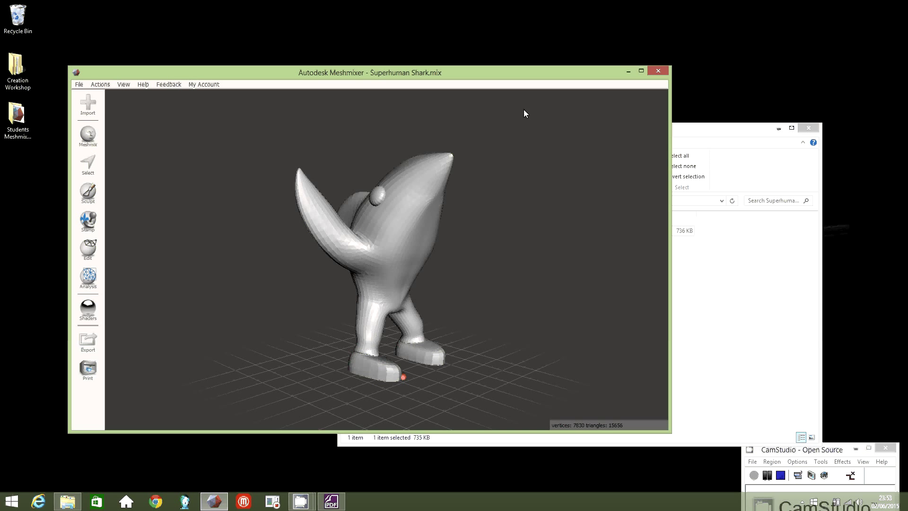
click(641, 72)
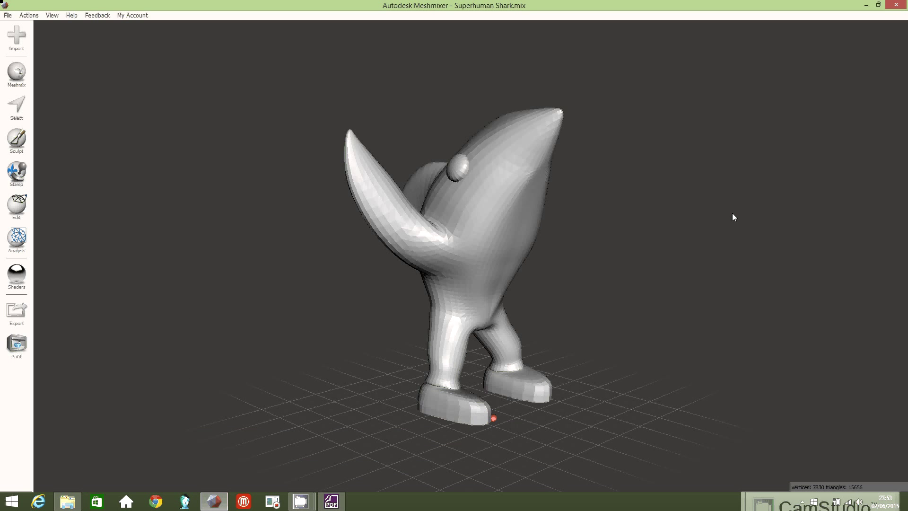
right_drag(732, 215, 744, 284)
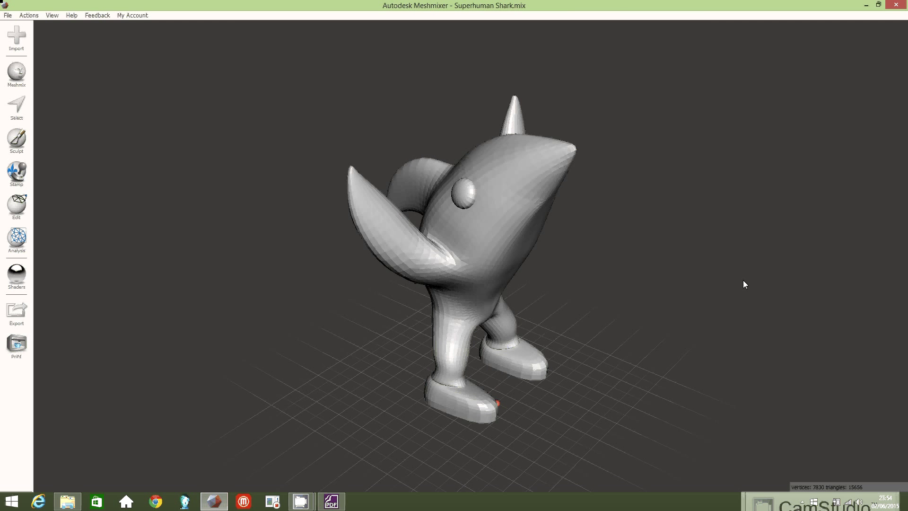
- Append Scan.obj from Documents > 3D Systems > 3D Systems 3DMe > Cases > Scan_13 with automatic scale-up, and move the Object Browser off the model
click(16, 37)
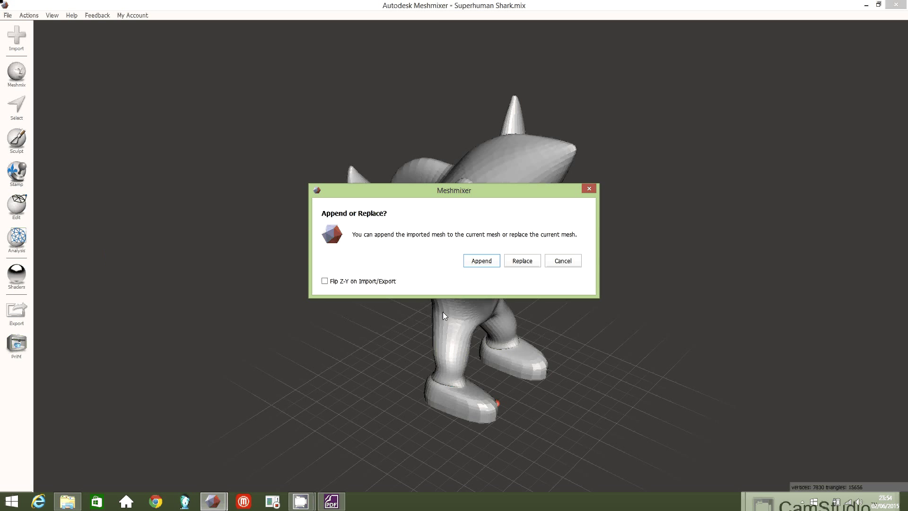
click(481, 261)
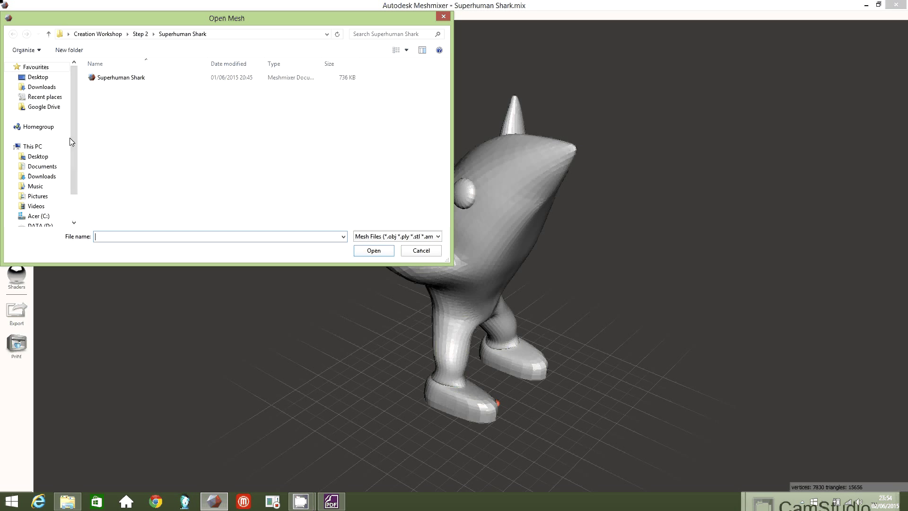
click(40, 168)
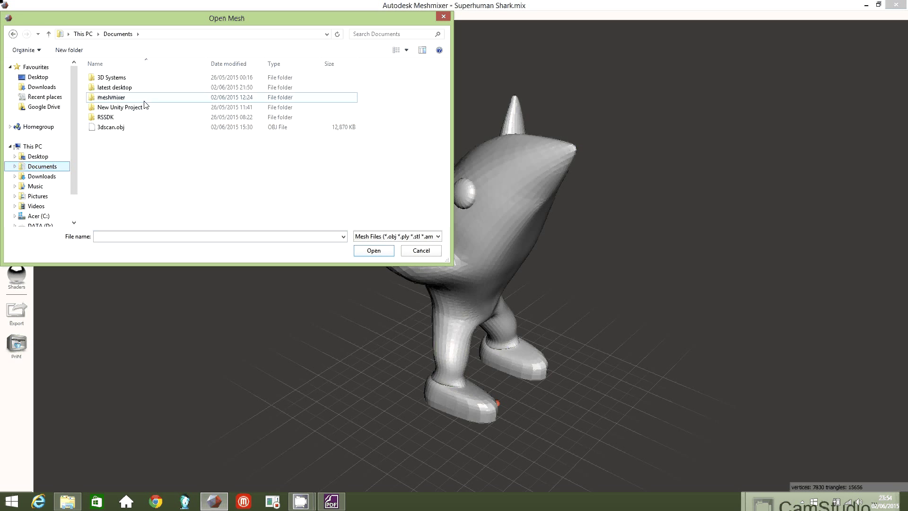
double_click(125, 79)
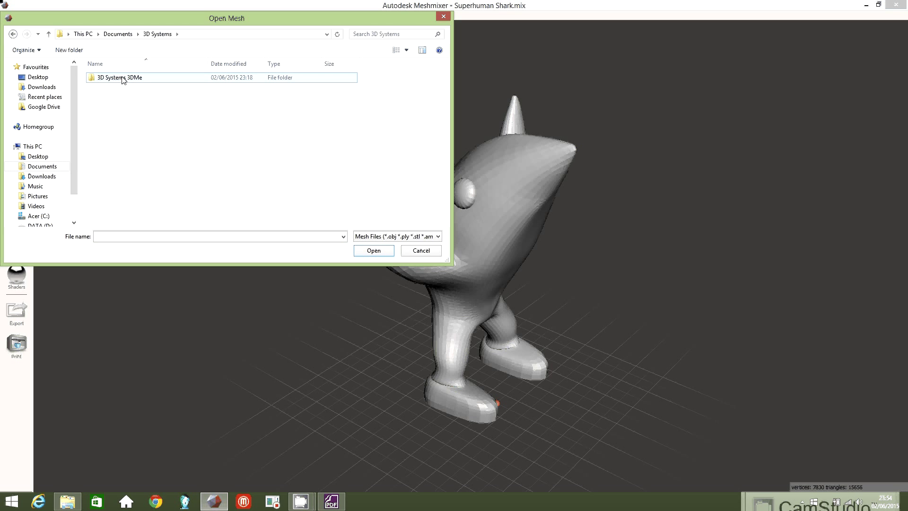
double_click(123, 79)
double_click(103, 77)
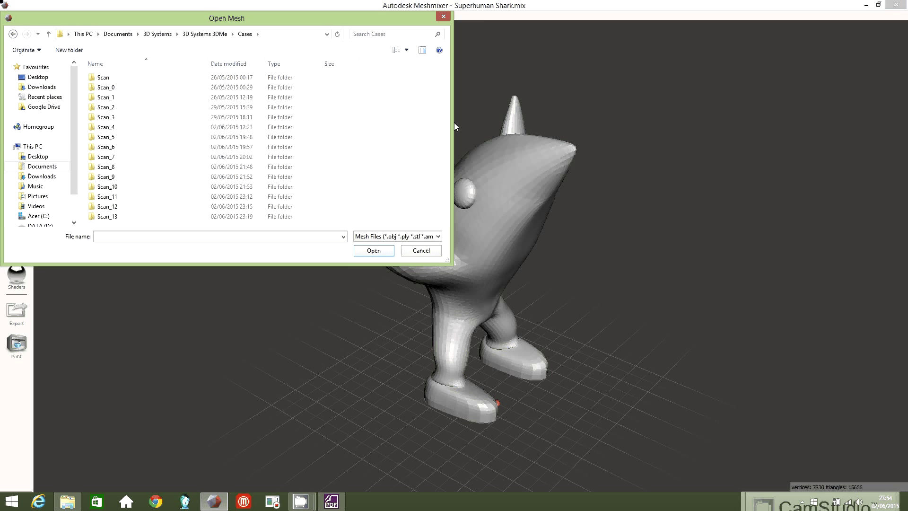
double_click(106, 217)
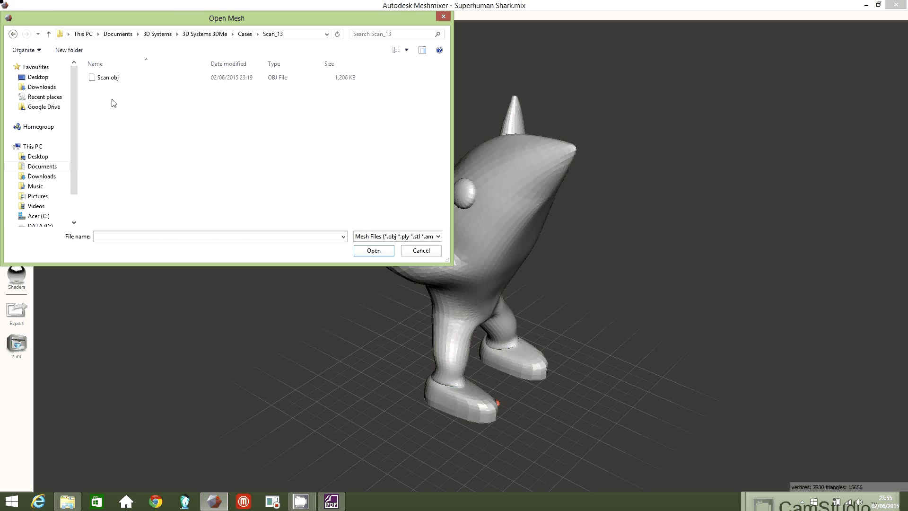
click(112, 79)
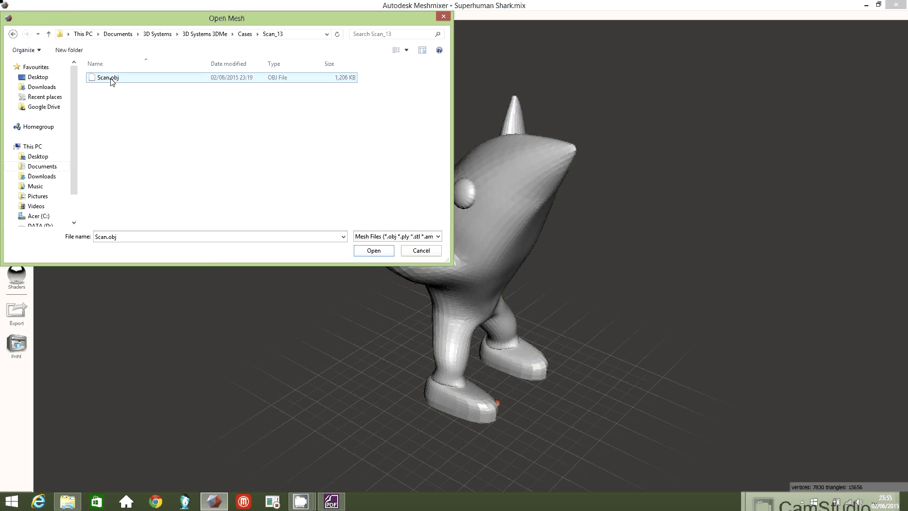
click(372, 250)
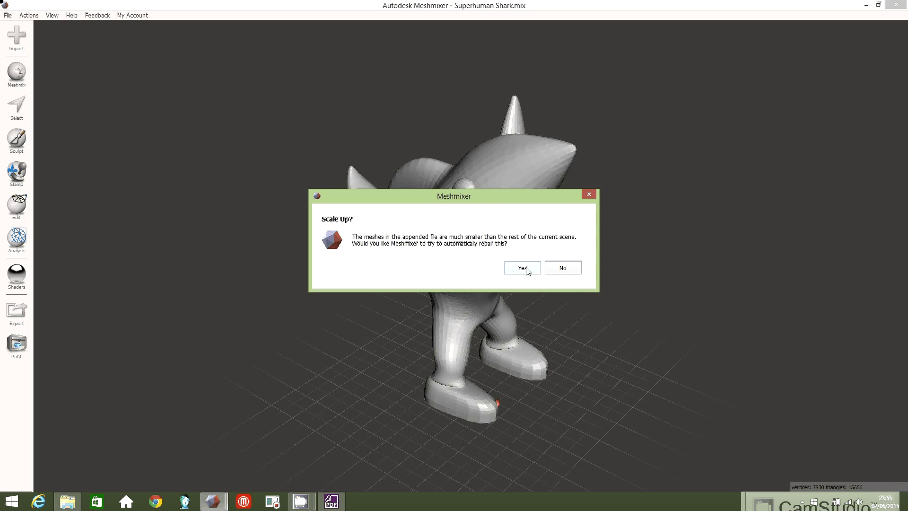
click(526, 270)
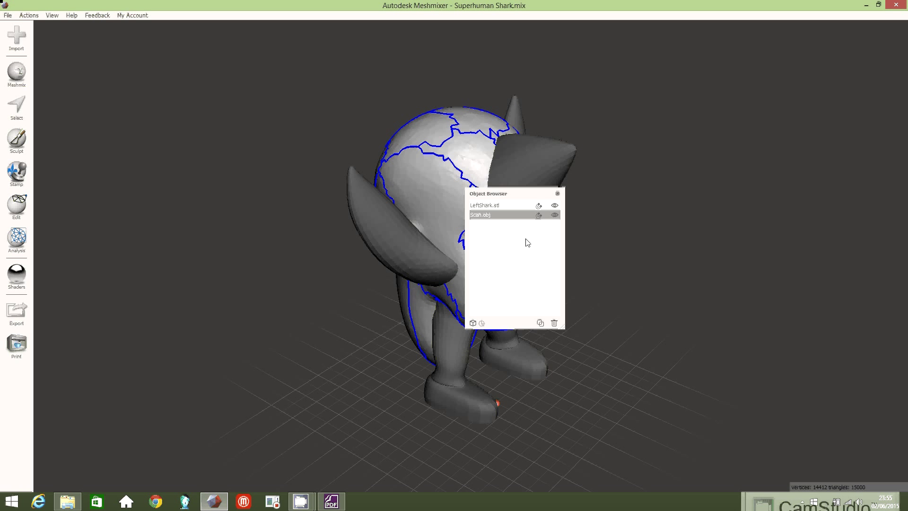
drag(513, 196, 757, 334)
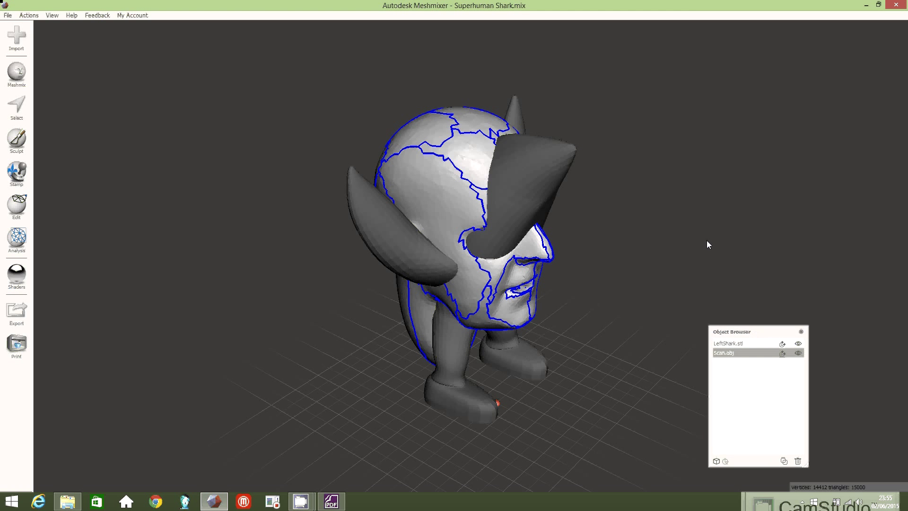
- Transform the scanned head onto the upper shark body, translating it about 59 mm in Y and 28 mm in Z, and accept
right_drag(707, 241, 676, 237)
scroll(665, 243, down, 3)
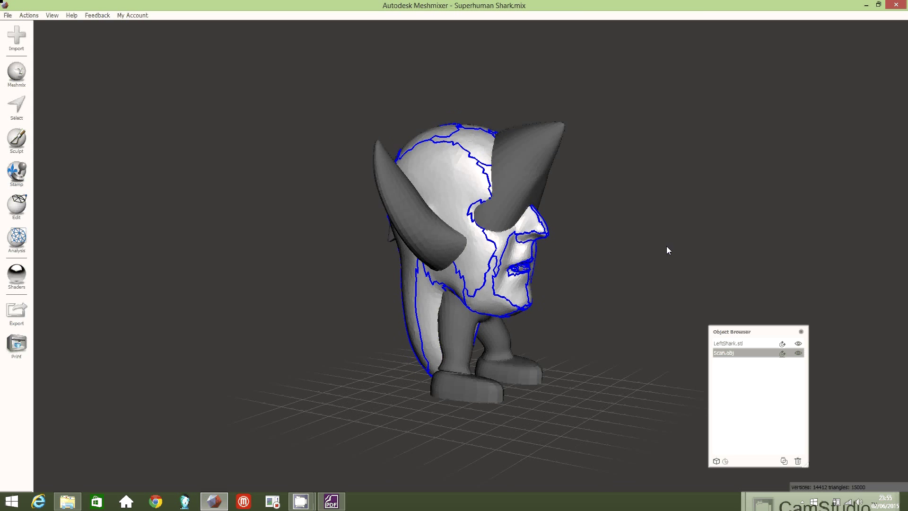
scroll(667, 246, down, 3)
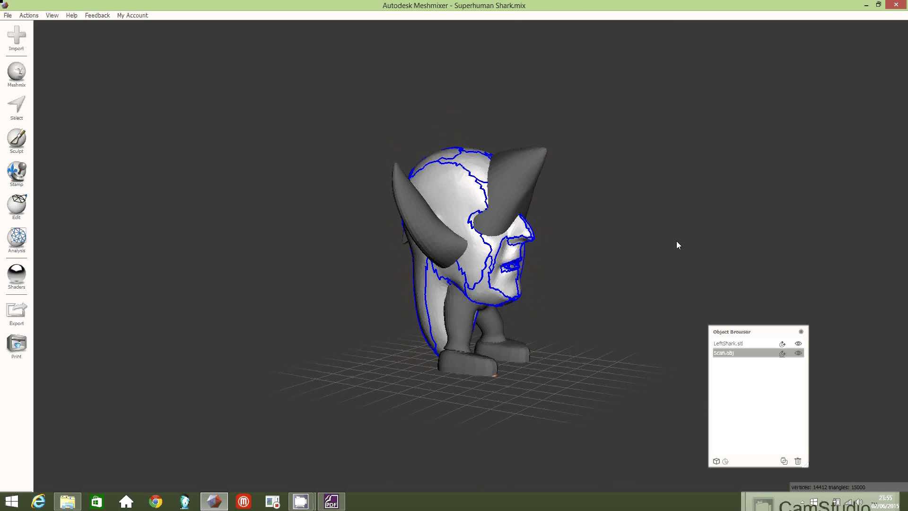
right_drag(676, 248, 653, 251)
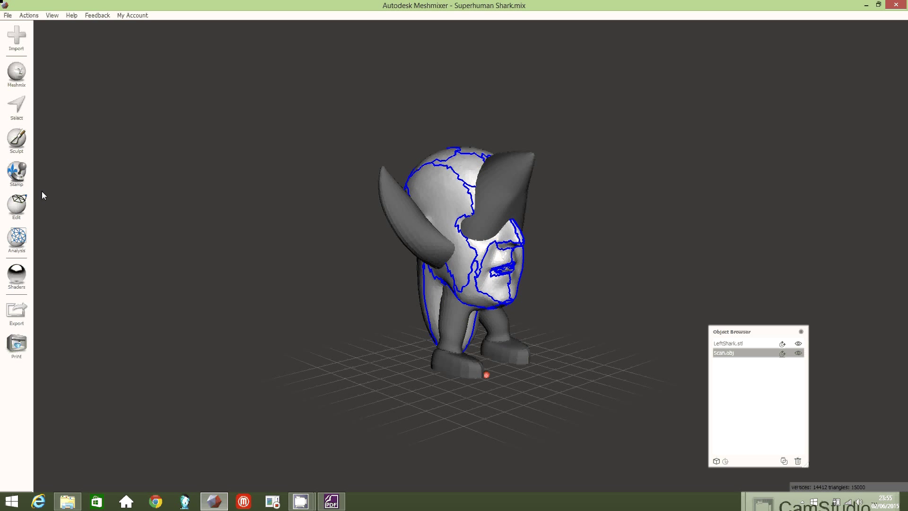
click(18, 206)
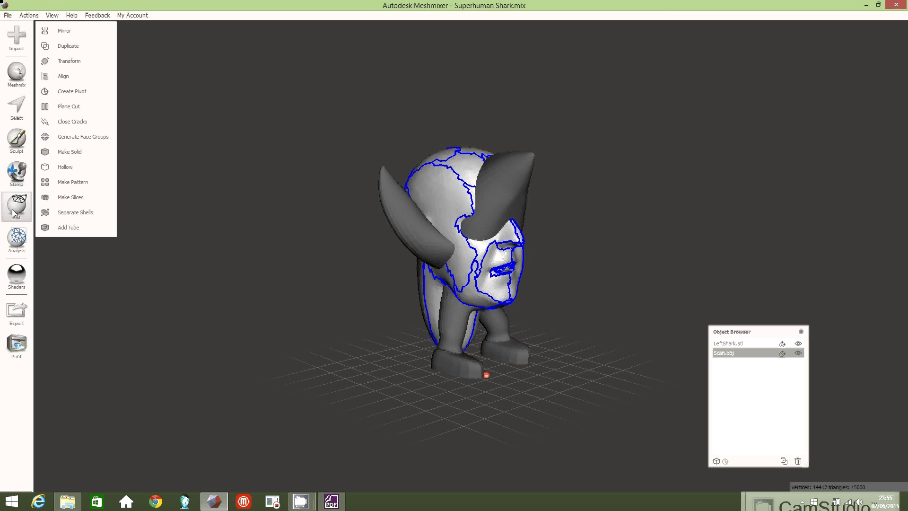
click(92, 61)
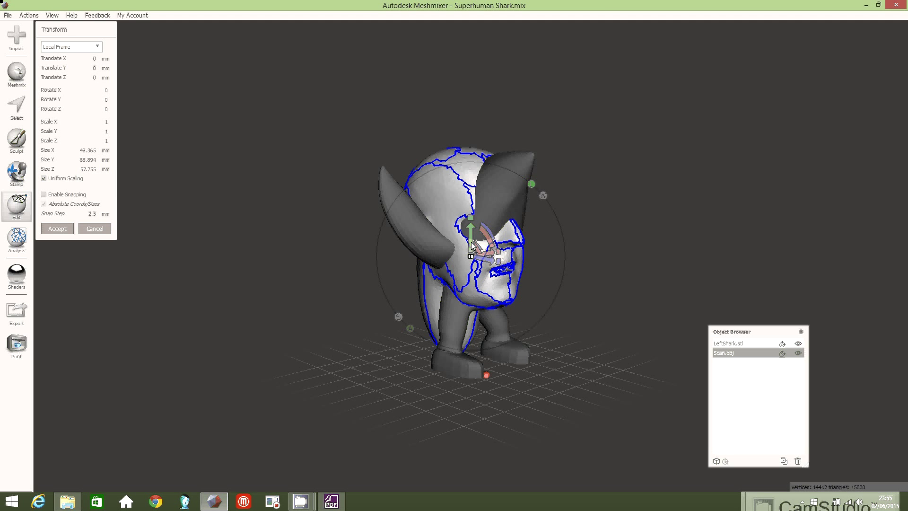
drag(470, 243, 486, 113)
drag(495, 119, 534, 134)
right_drag(801, 211, 727, 207)
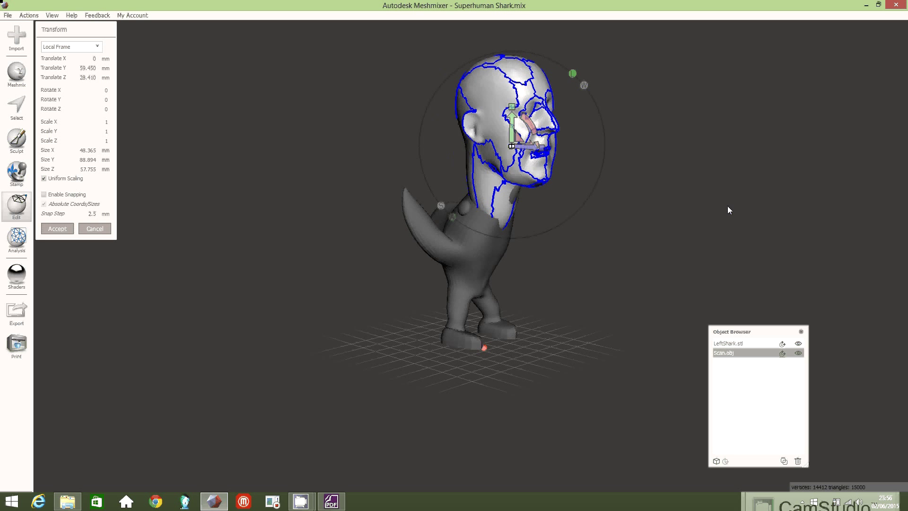
click(57, 229)
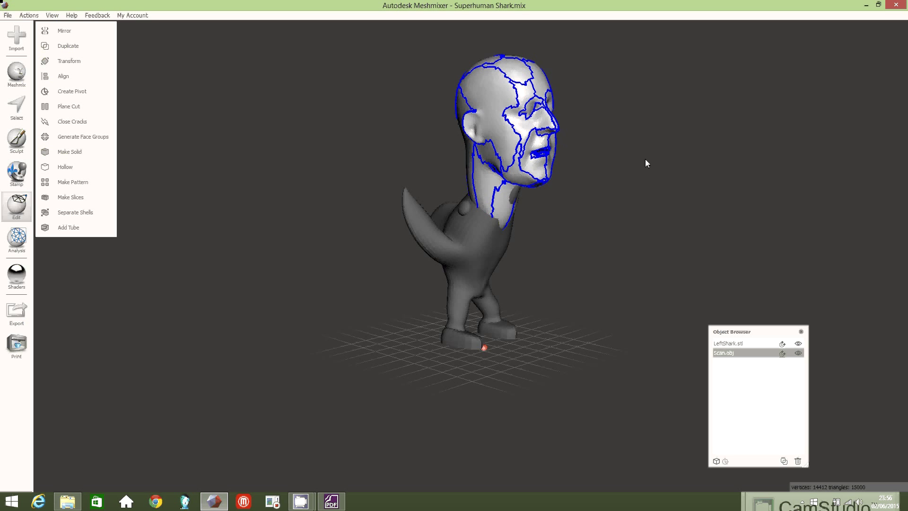
- Run Close Cracks on the scanned head three times to seal the seams between its mesh patches
right_drag(665, 189, 659, 154)
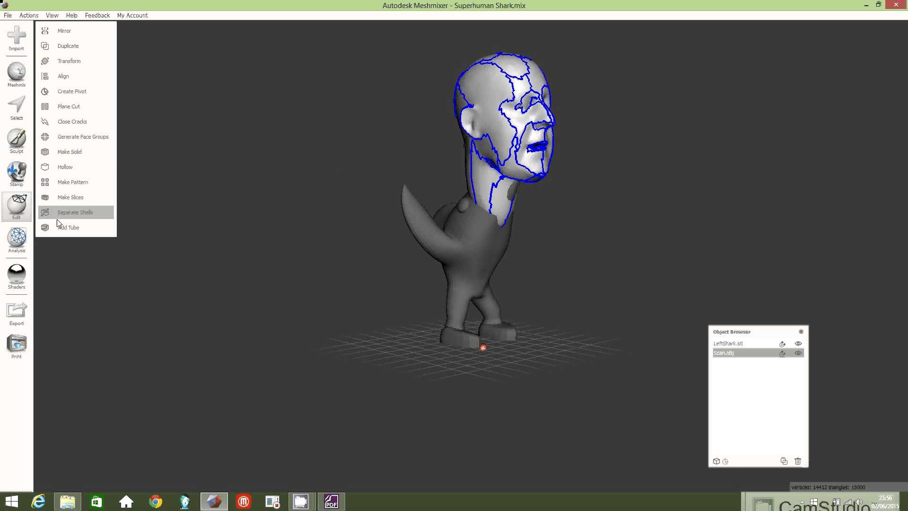
click(69, 124)
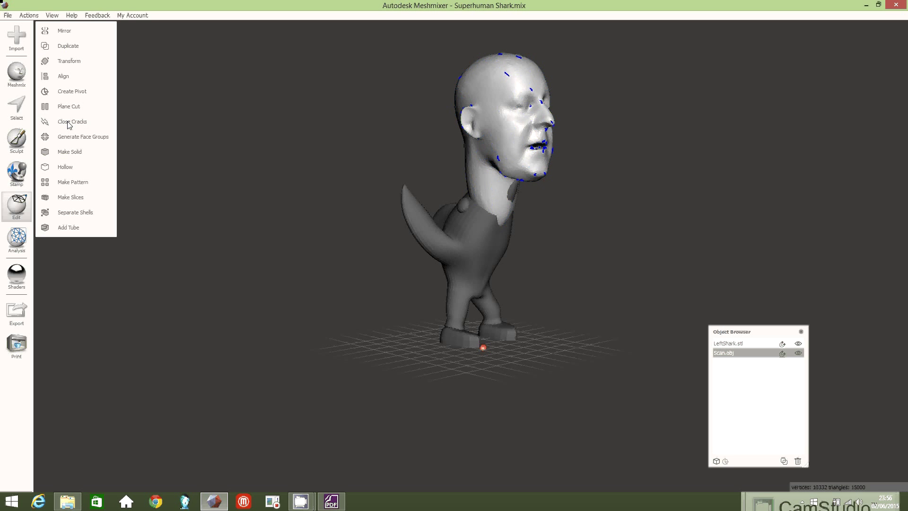
click(67, 123)
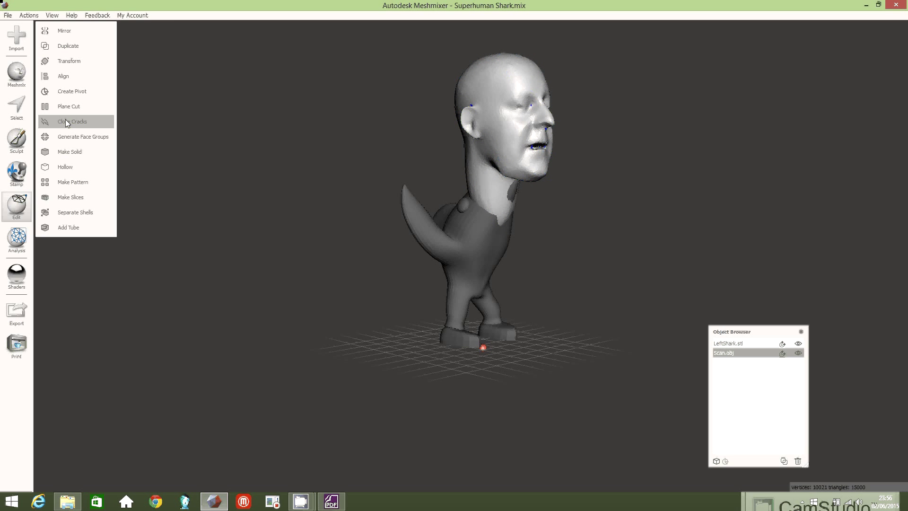
click(67, 123)
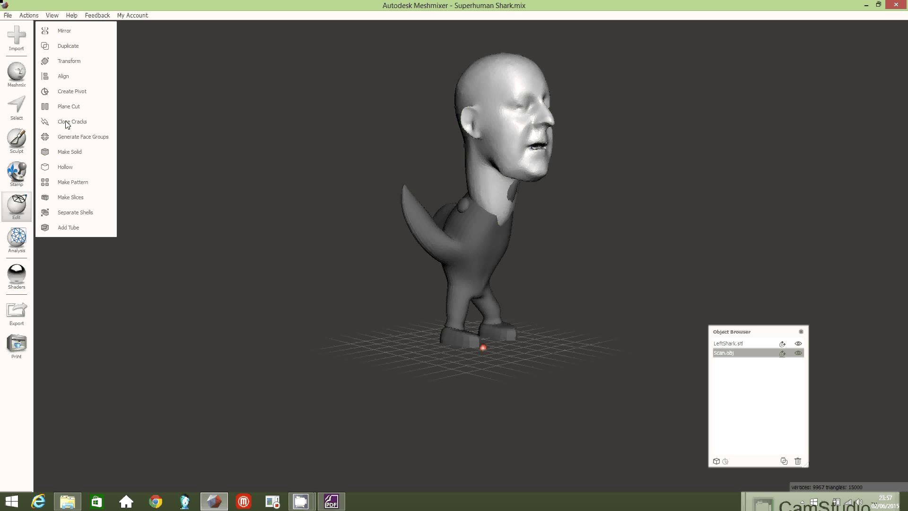
- Repeat Close Cracks three more times on the scanned head mesh
click(66, 124)
click(68, 123)
click(66, 123)
right_drag(428, 173, 787, 207)
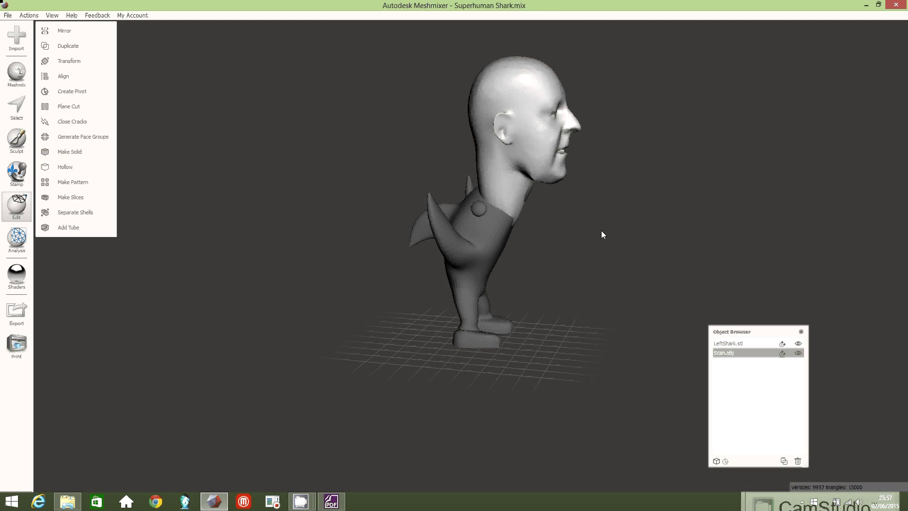
- Select both LeftShark.stl and Scan.obj and combine them into a single object
click(479, 241)
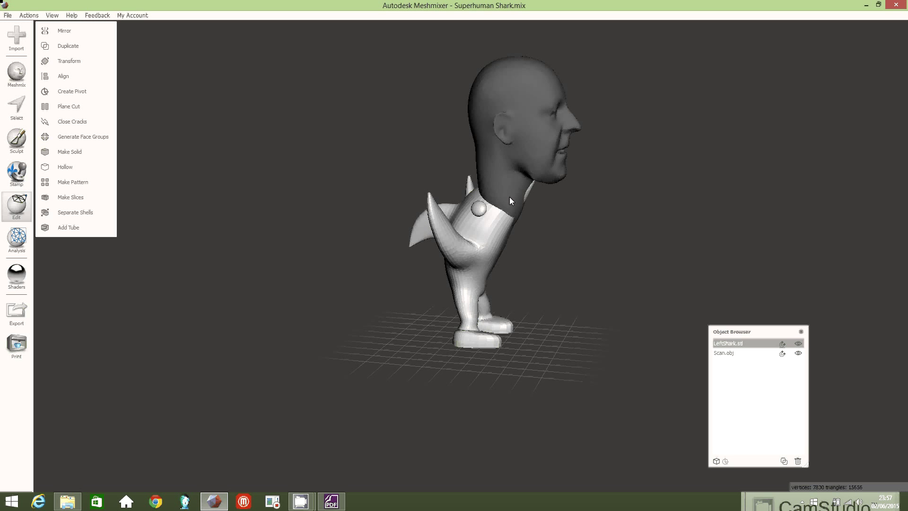
click(521, 121)
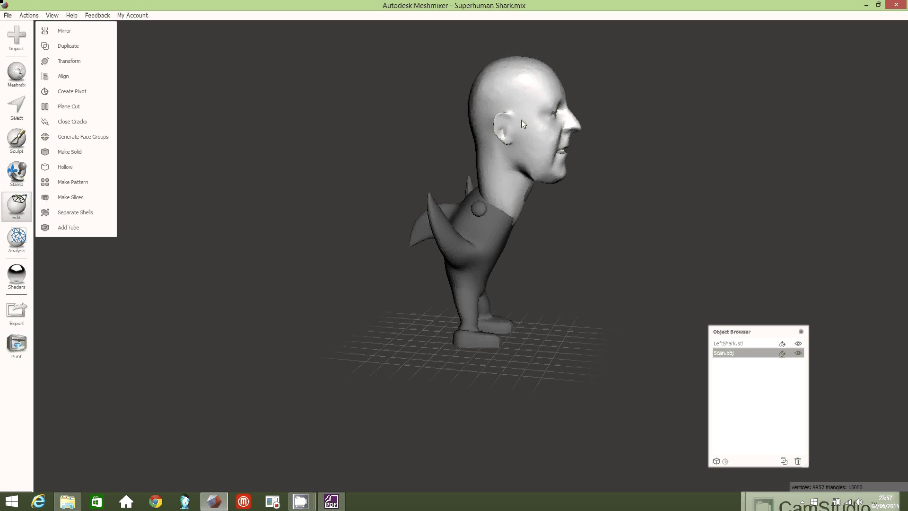
click(733, 344)
click(733, 354)
click(731, 343)
click(733, 353)
click(734, 344)
click(735, 354)
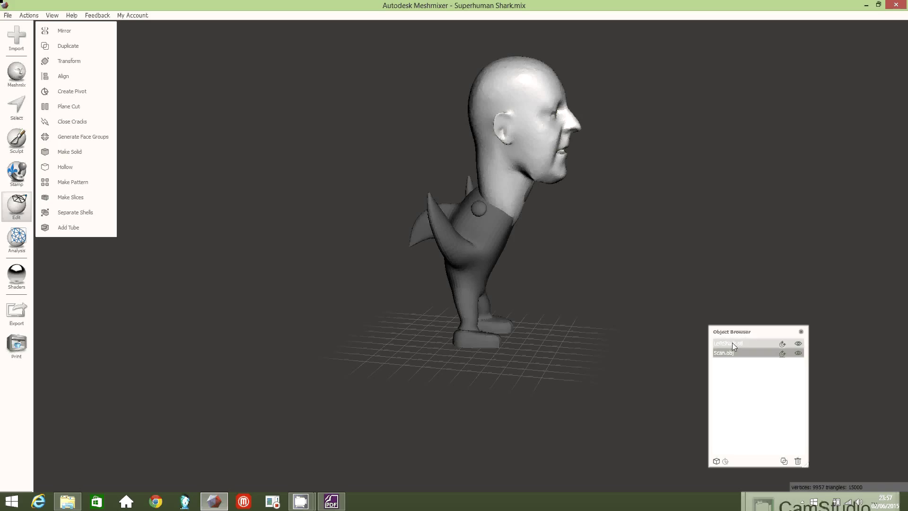
shift+click(732, 343)
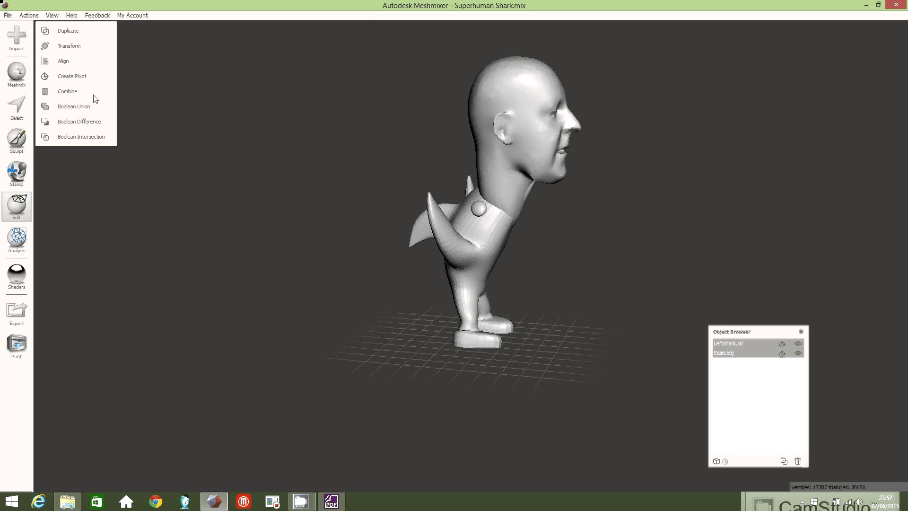
click(68, 91)
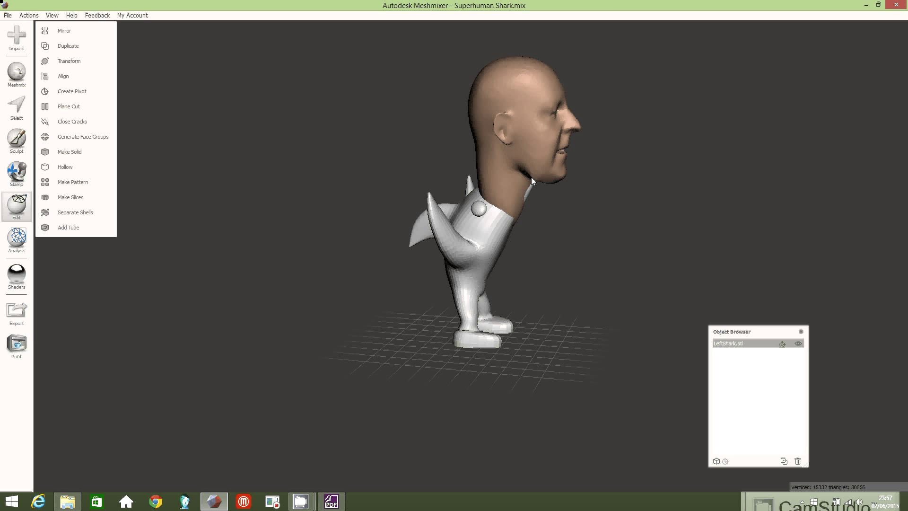
- Select only the fin arm on the figure's right side and remove it with Erase & Fill
right_drag(504, 183, 395, 329)
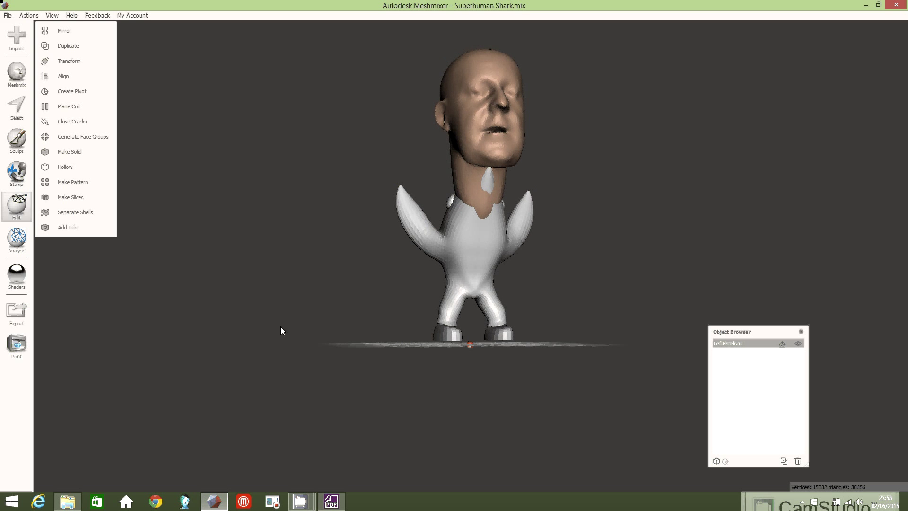
click(16, 105)
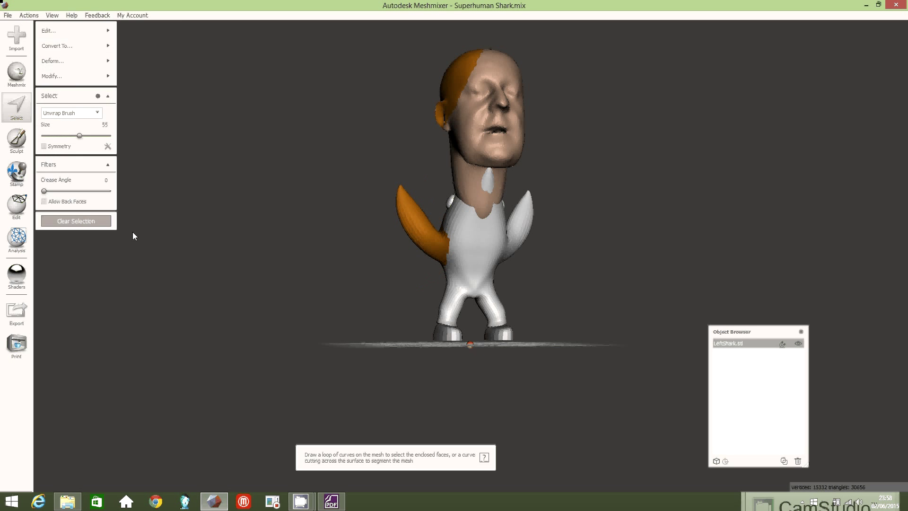
click(98, 220)
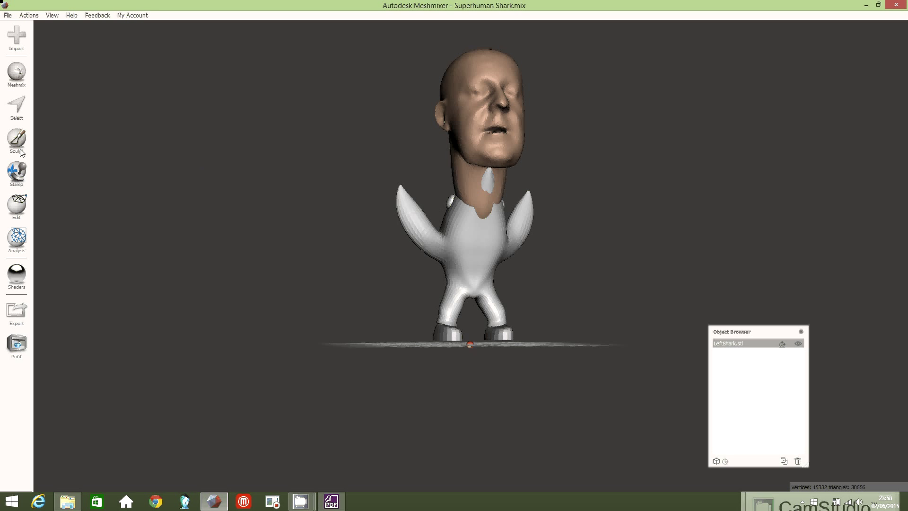
click(17, 106)
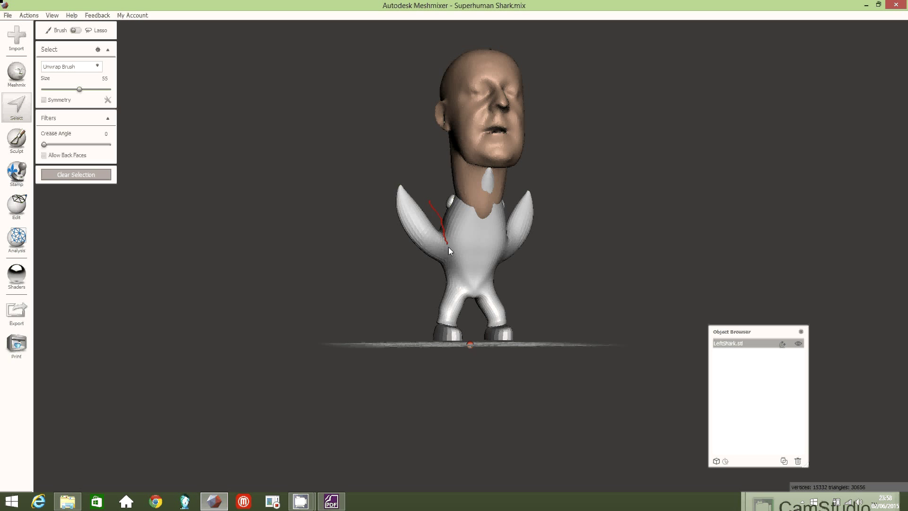
drag(435, 269, 431, 270)
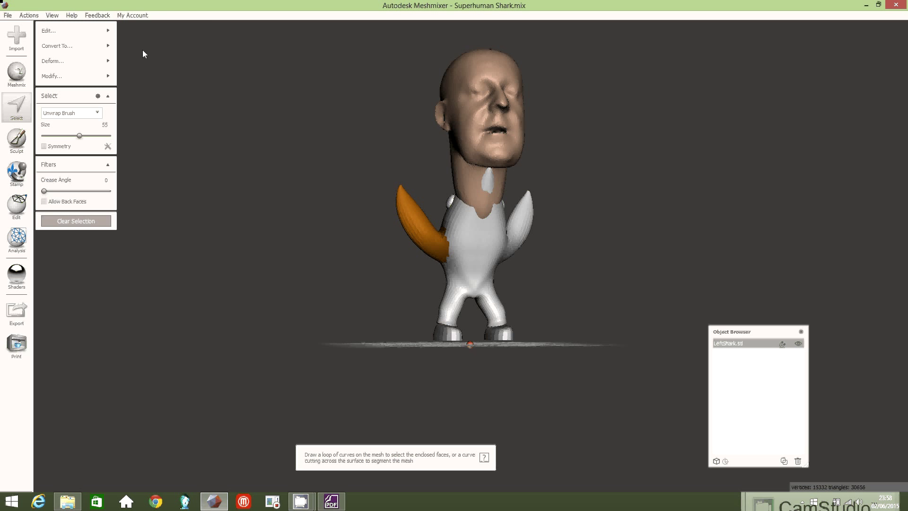
mouse_move(69, 36)
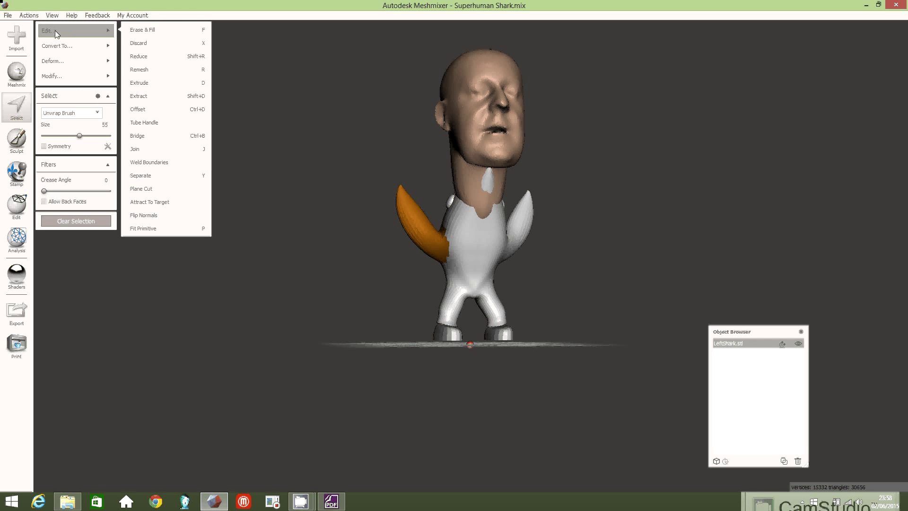
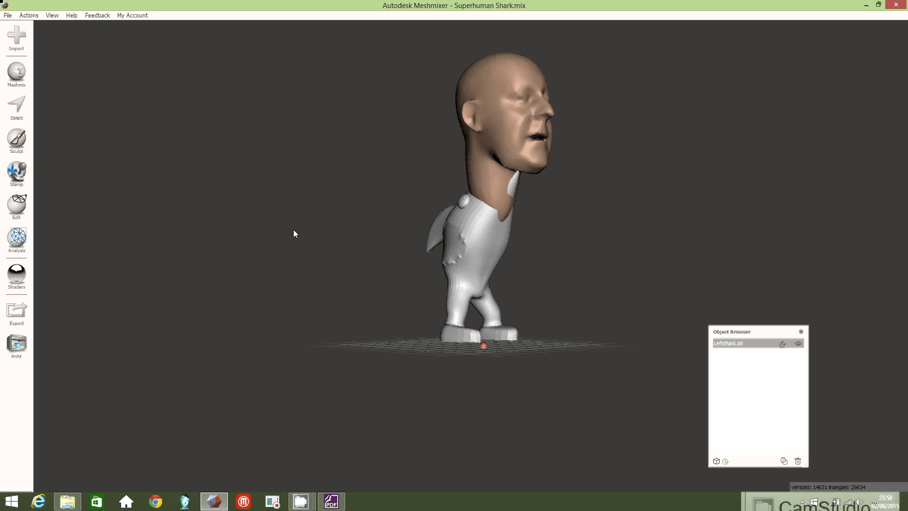
- Attach the flexed arm from the Arms parts where the figure's right fin was, scaled to size 0.0374, and accept it
click(16, 74)
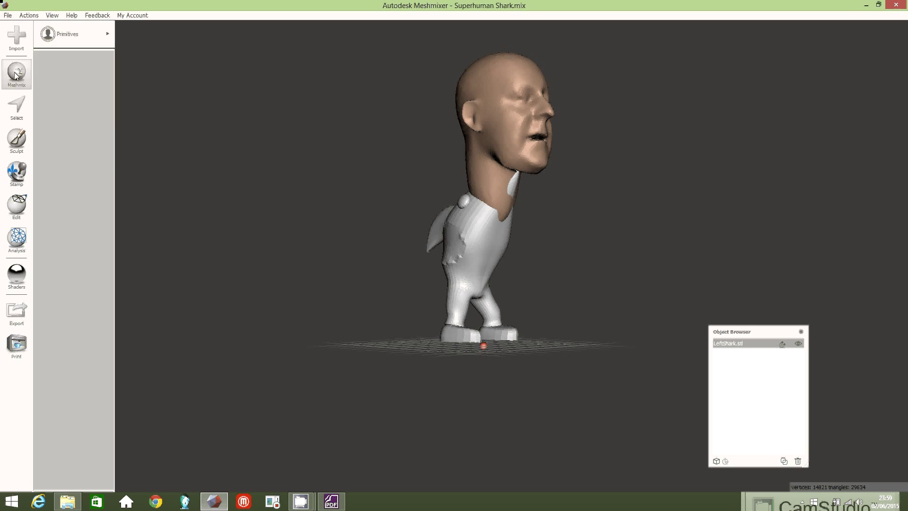
click(65, 34)
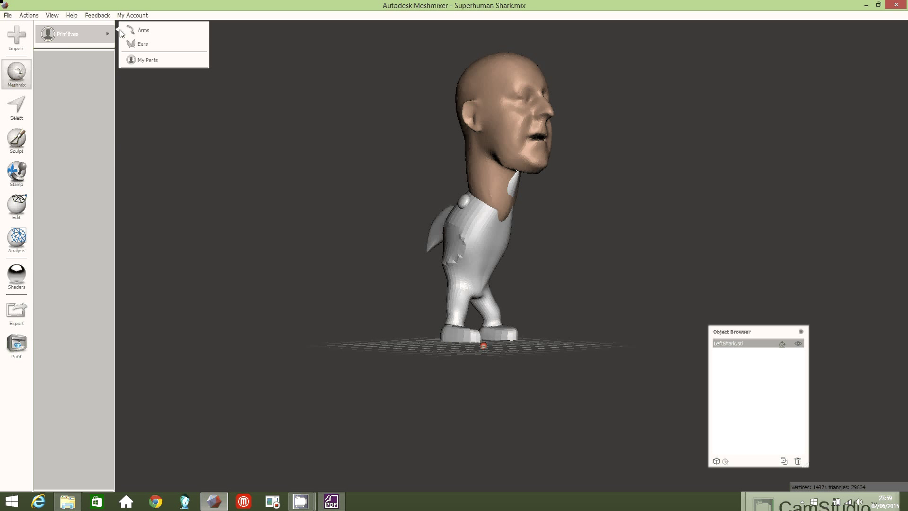
click(146, 29)
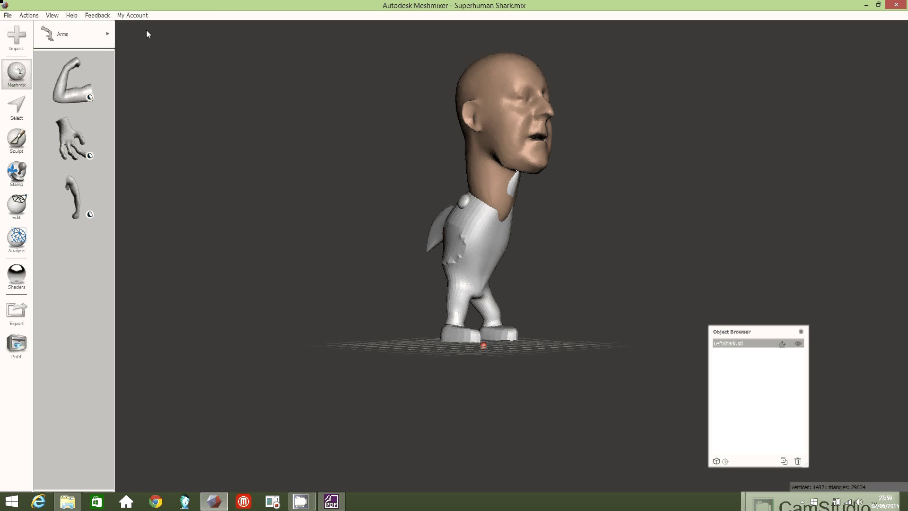
click(89, 98)
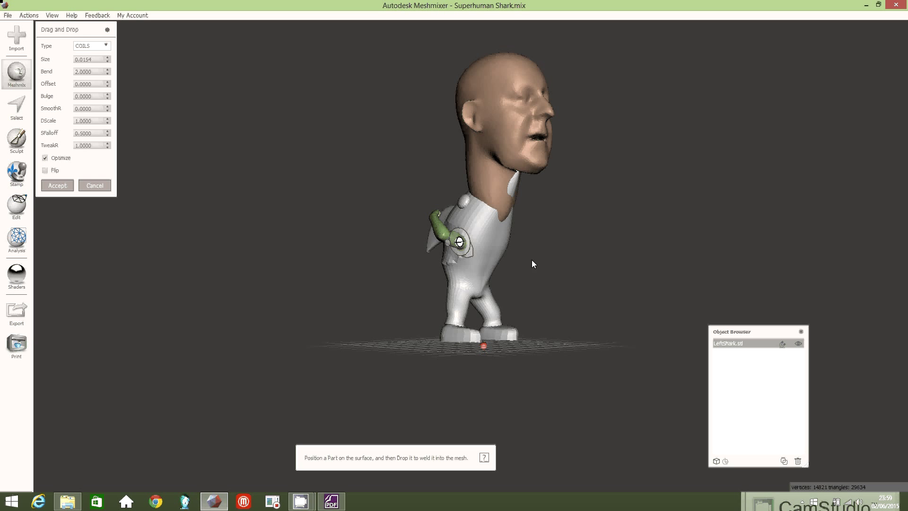
right_drag(547, 267, 597, 287)
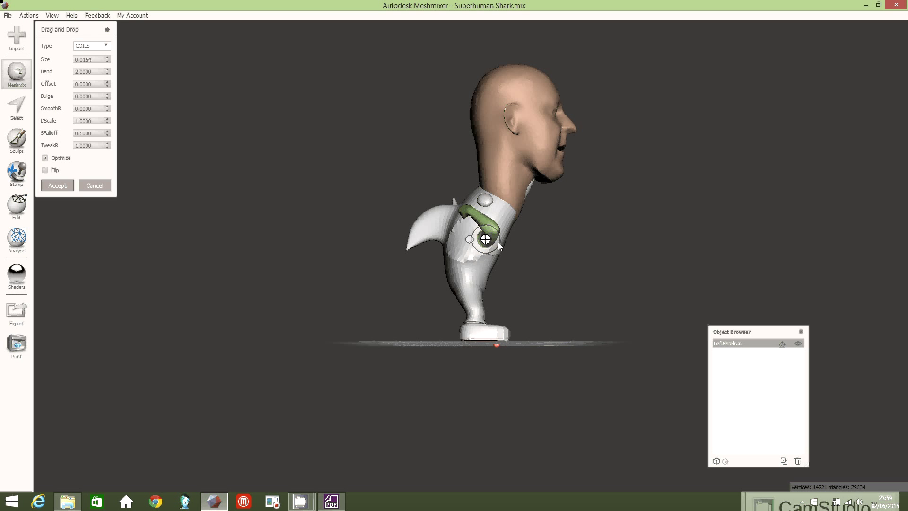
drag(483, 241, 491, 270)
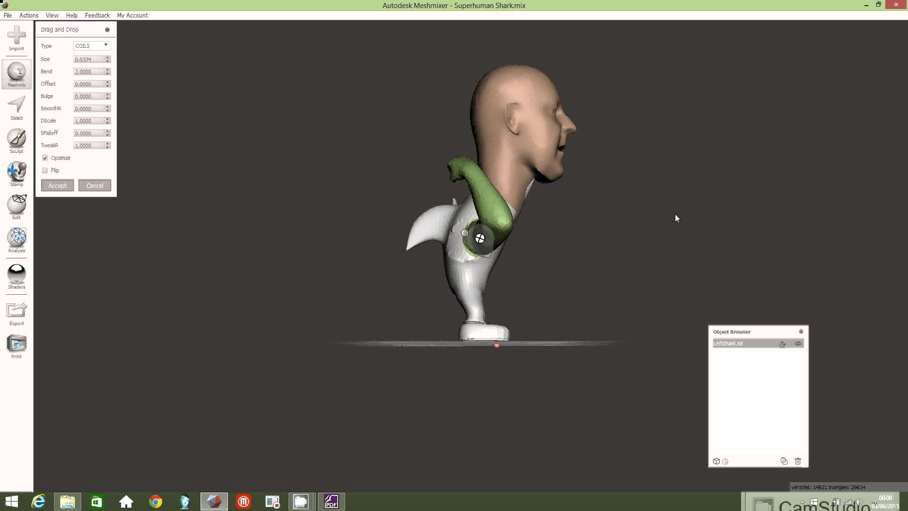
right_drag(701, 235, 556, 236)
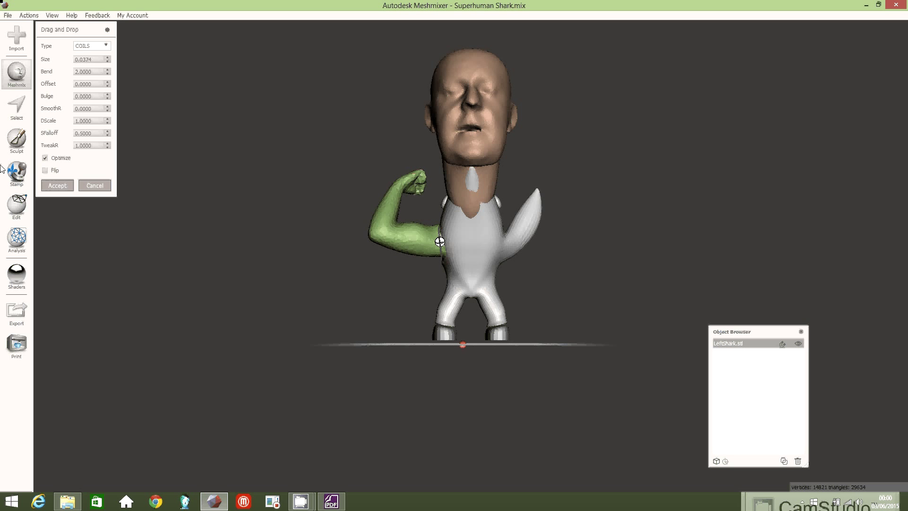
click(57, 186)
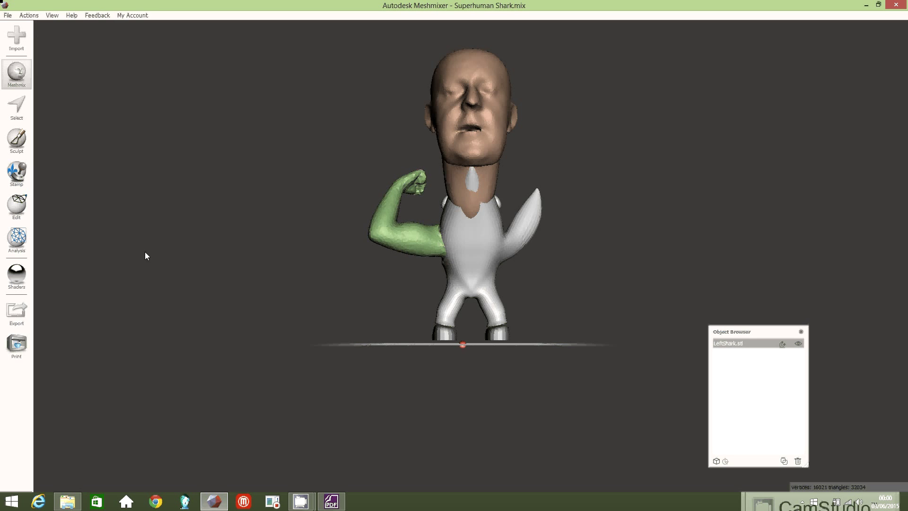
- Place the pointed ear from the Ears parts on top of the head, centre it, and enlarge it to size 0.0547
right_drag(232, 235, 781, 261)
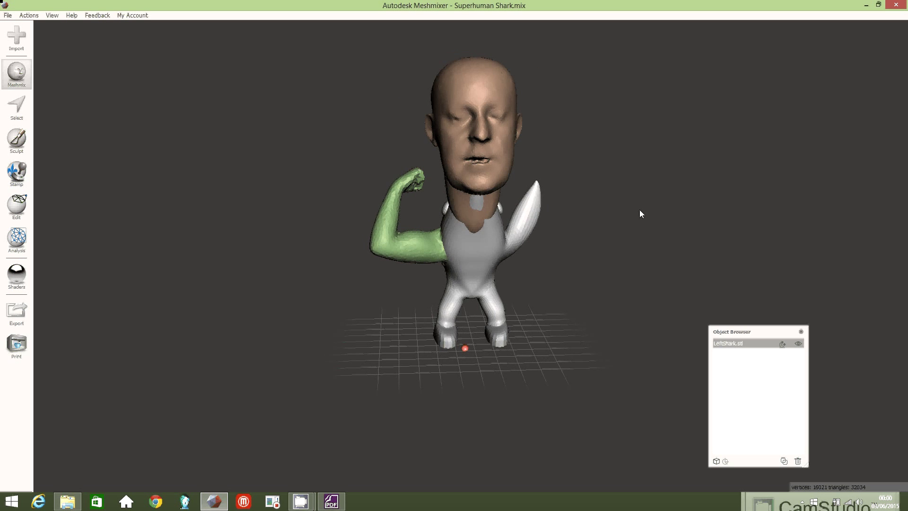
scroll(640, 211, down, 3)
right_drag(644, 207, 677, 199)
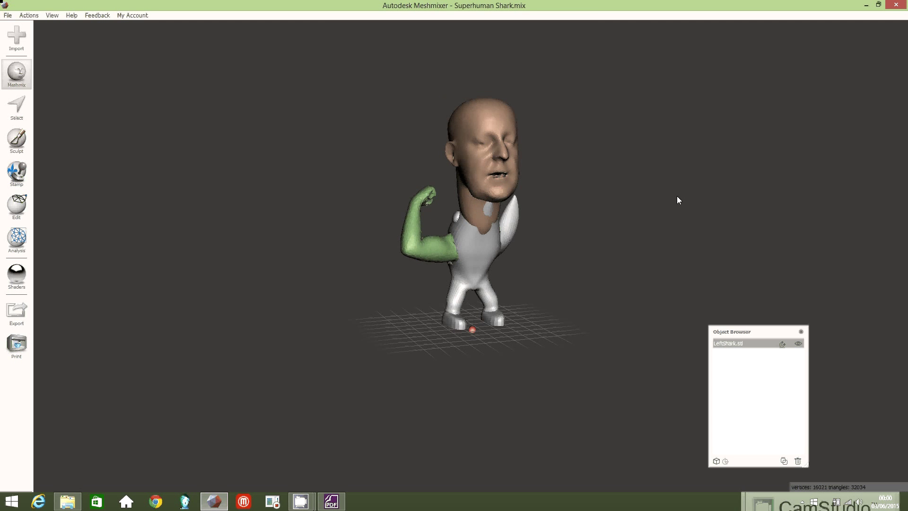
click(17, 72)
click(60, 31)
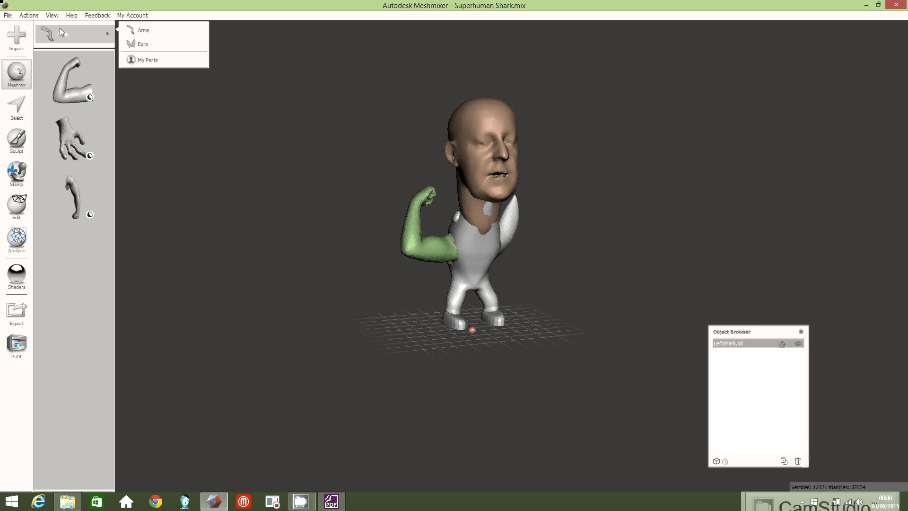
click(141, 44)
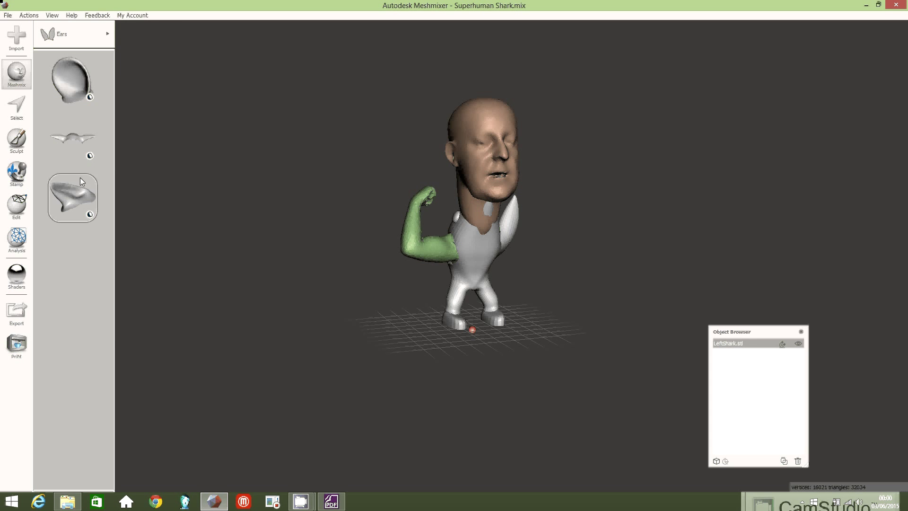
click(91, 215)
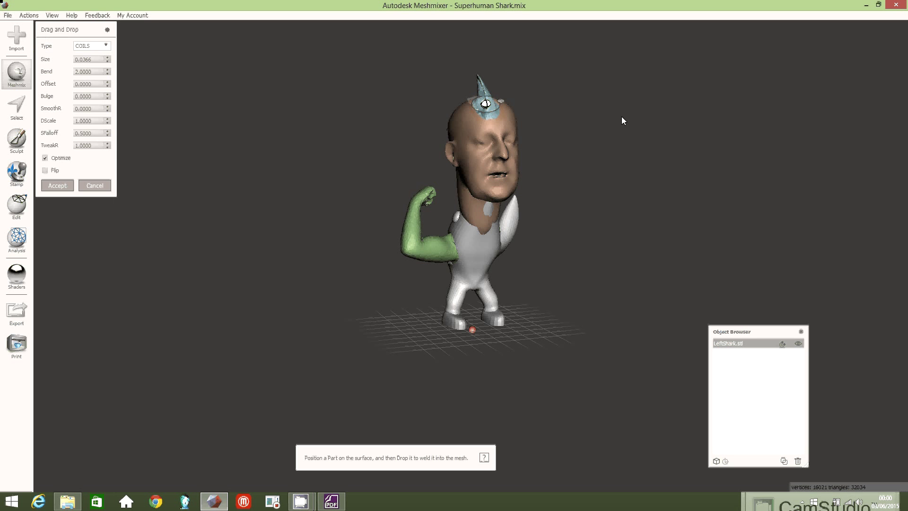
right_drag(609, 92, 587, 145)
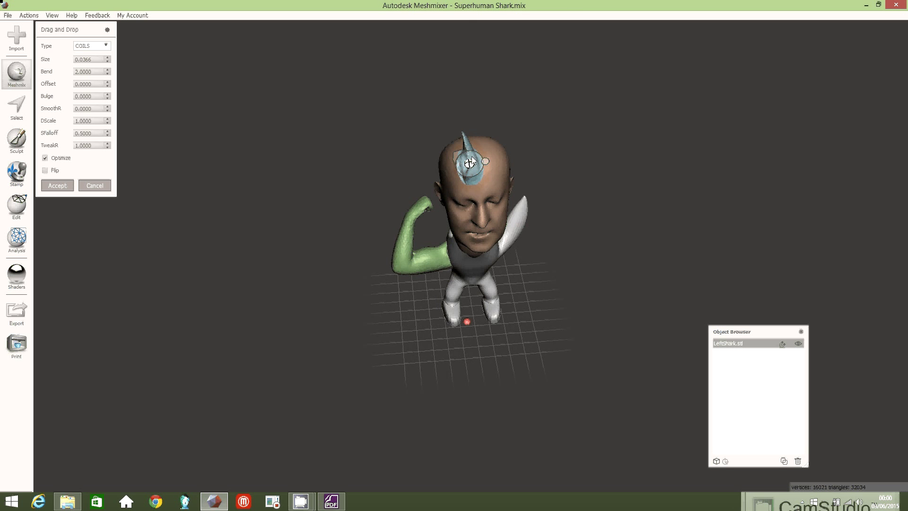
drag(469, 166, 471, 163)
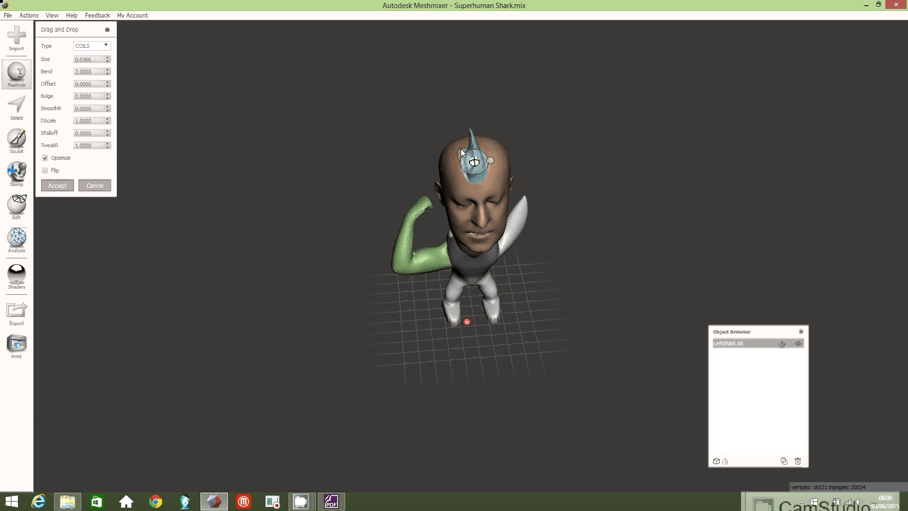
drag(460, 149, 455, 142)
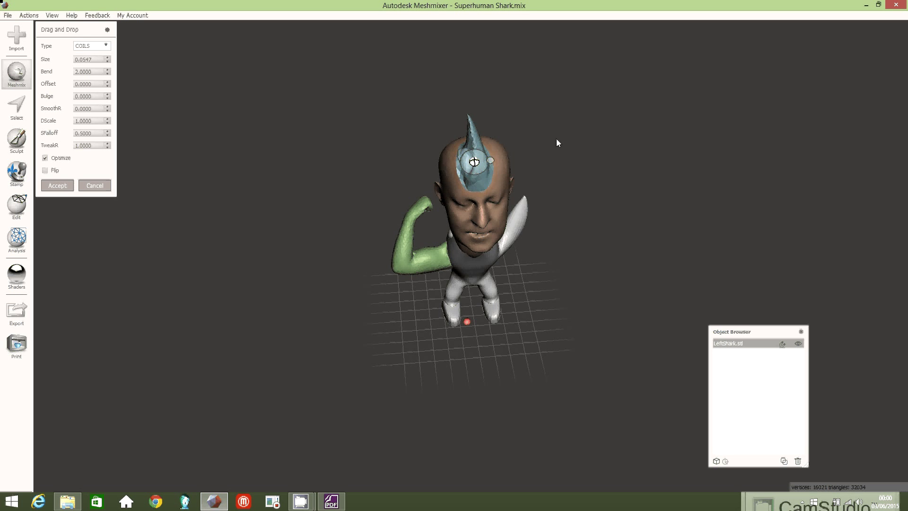
- Move the ear part backward onto the crown of the head and accept its placement
right_drag(565, 137, 480, 283)
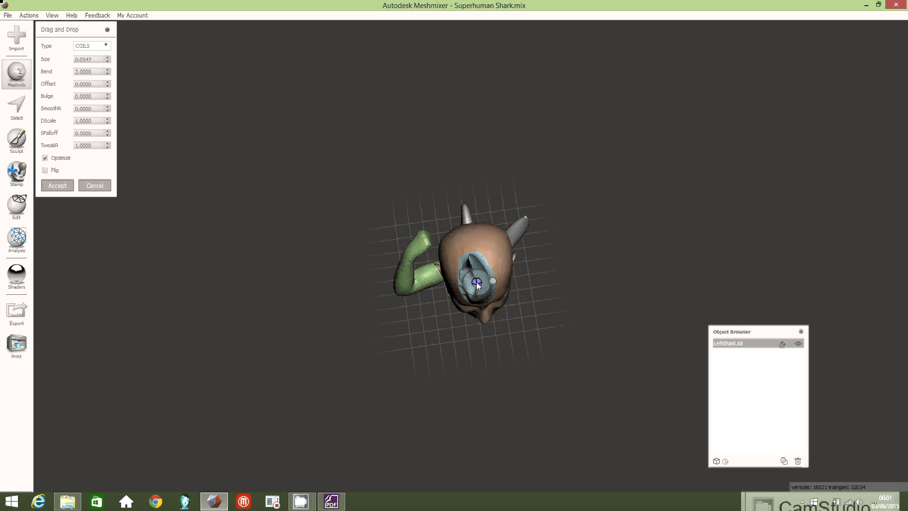
drag(476, 277, 472, 253)
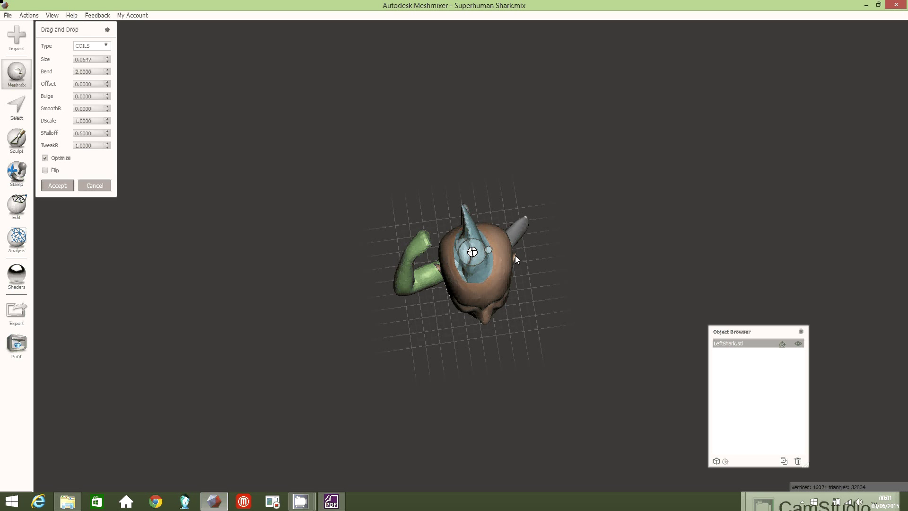
click(58, 184)
- Smooth the joint between the flexed arm and the body with the RobustSmooth sculpting brush at size 33
right_drag(534, 243, 753, 144)
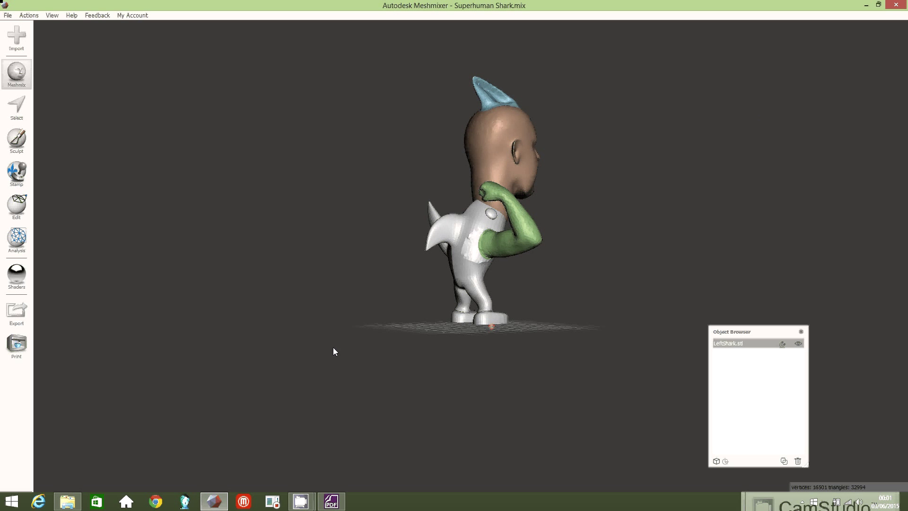
click(16, 208)
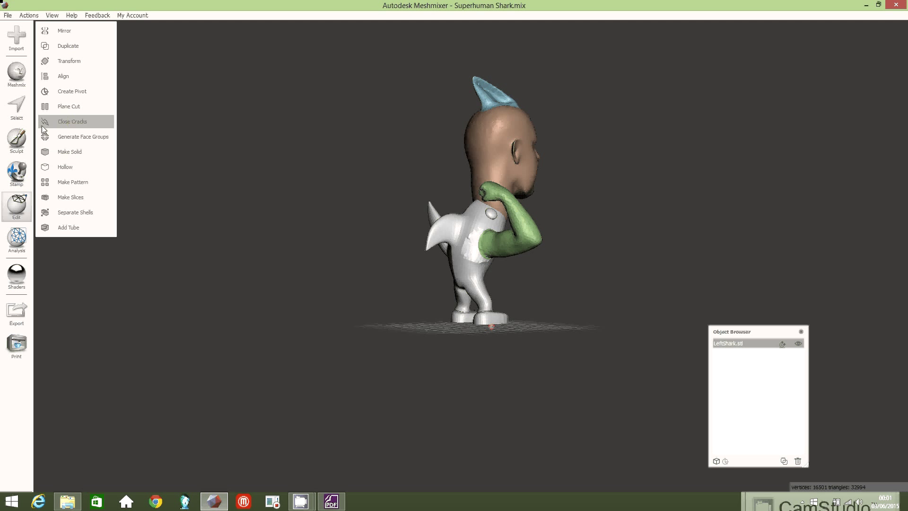
click(17, 142)
mouse_move(57, 56)
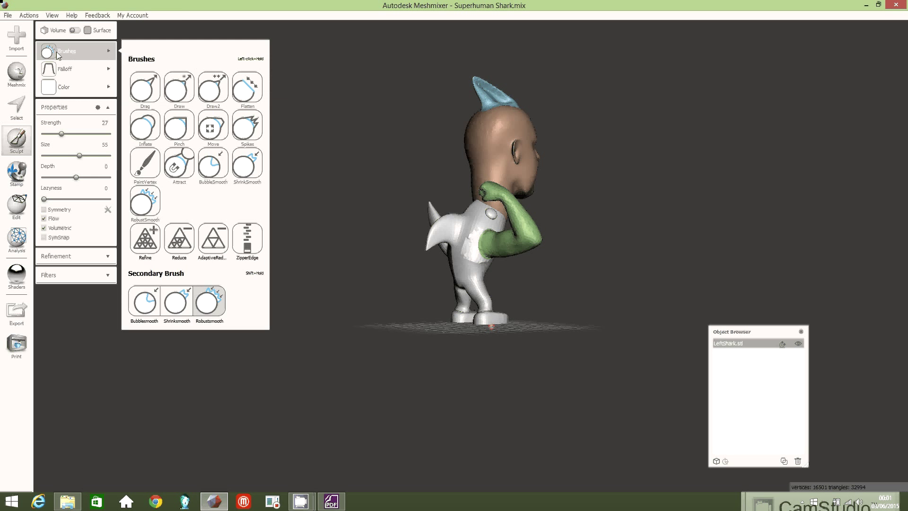
click(149, 204)
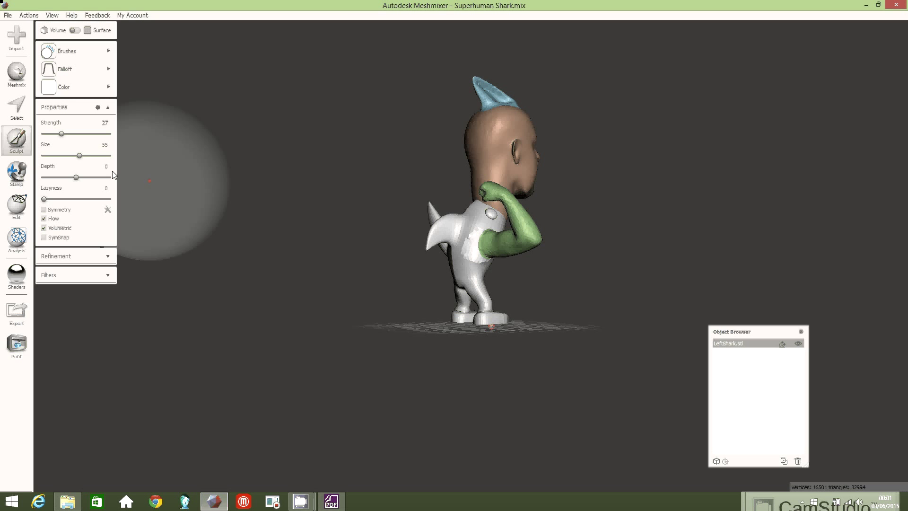
drag(79, 155, 66, 155)
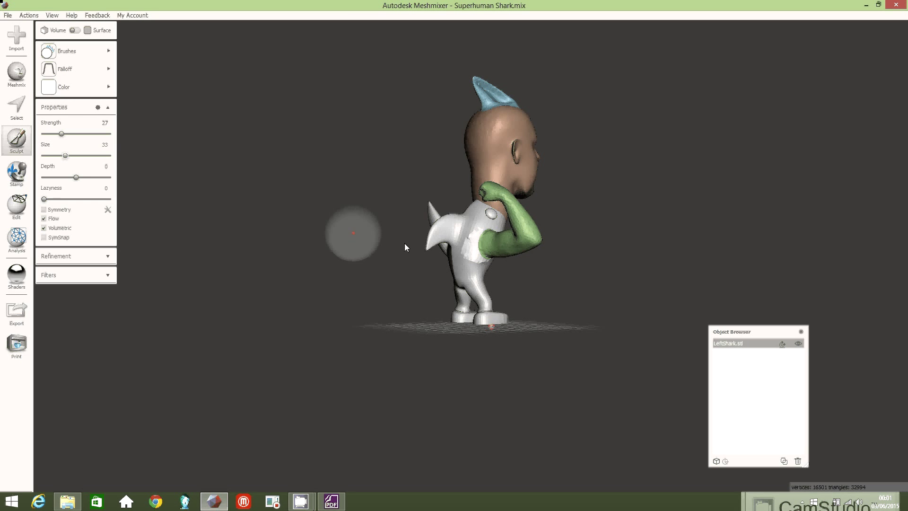
mouse_move(472, 268)
mouse_down()
mouse_move(466, 249)
mouse_move(476, 236)
mouse_move(481, 252)
mouse_move(478, 229)
mouse_up()
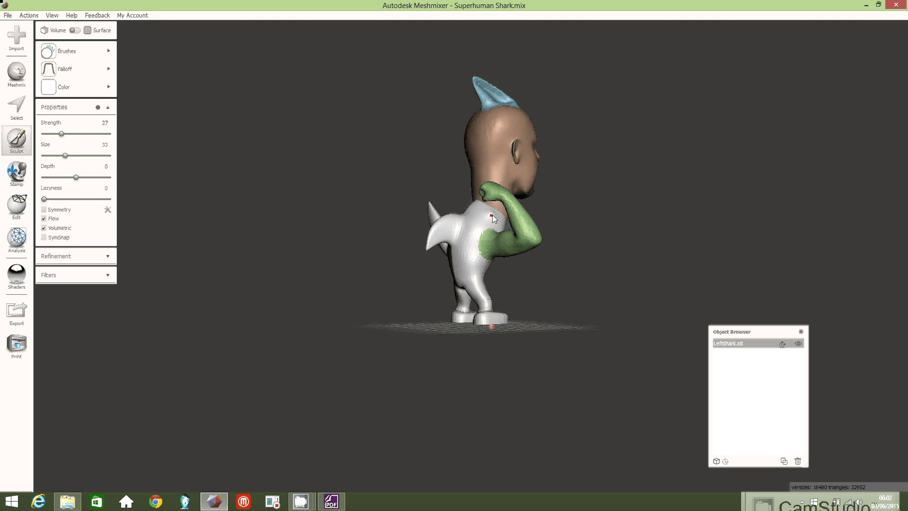
- Smooth the seam between the neck and the shark body from the back round to the front
mouse_move(486, 206)
mouse_down()
mouse_move(496, 215)
mouse_move(471, 195)
mouse_up()
right_drag(639, 246, 459, 241)
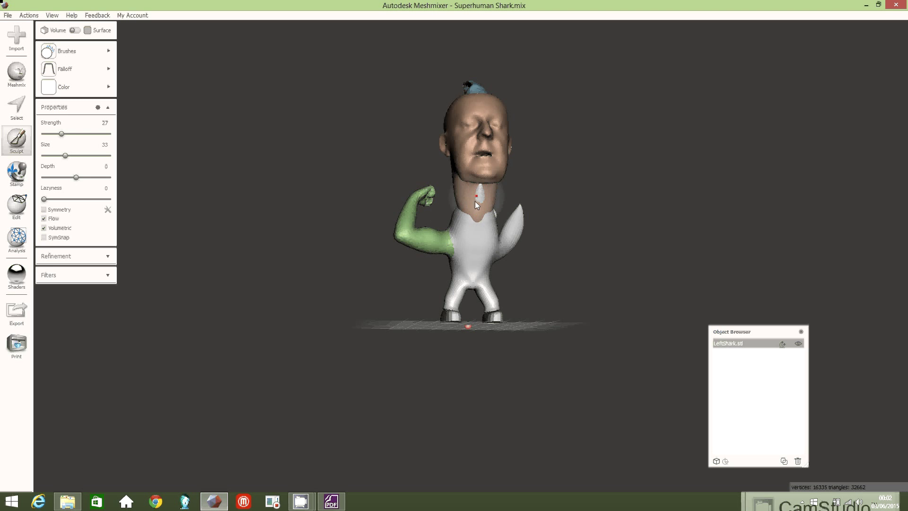
drag(489, 199, 485, 230)
right_drag(617, 221, 451, 214)
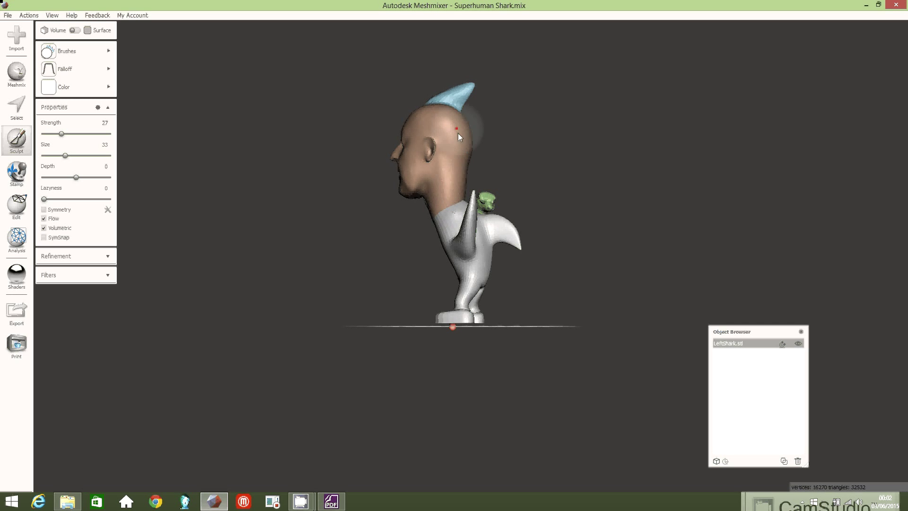
- Smooth the join between the blue head fin and the scalp on both sides of the head
right_drag(435, 113, 480, 172)
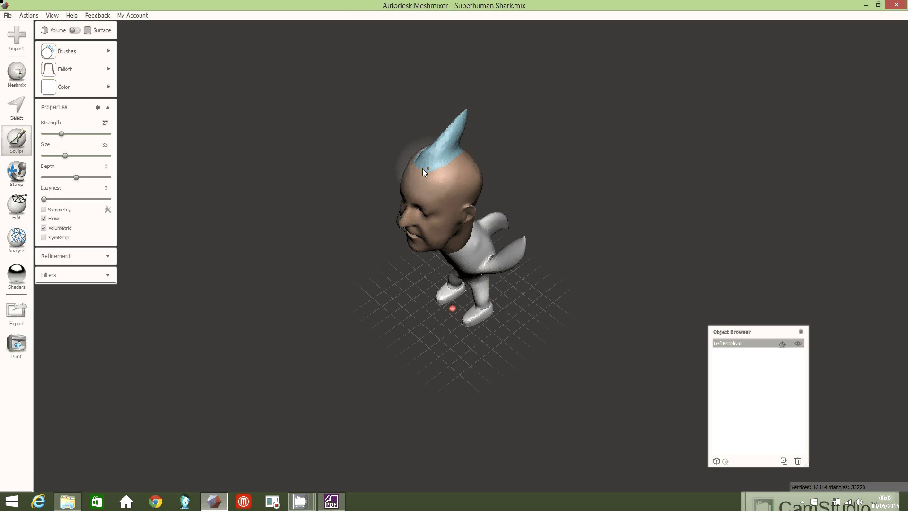
drag(463, 155, 491, 164)
right_drag(491, 166, 544, 263)
mouse_move(478, 232)
mouse_down()
mouse_move(458, 198)
mouse_move(487, 227)
mouse_move(470, 177)
mouse_move(474, 221)
mouse_move(461, 197)
mouse_move(468, 227)
mouse_move(505, 237)
mouse_move(458, 201)
mouse_move(497, 216)
mouse_move(496, 199)
mouse_move(491, 225)
mouse_up()
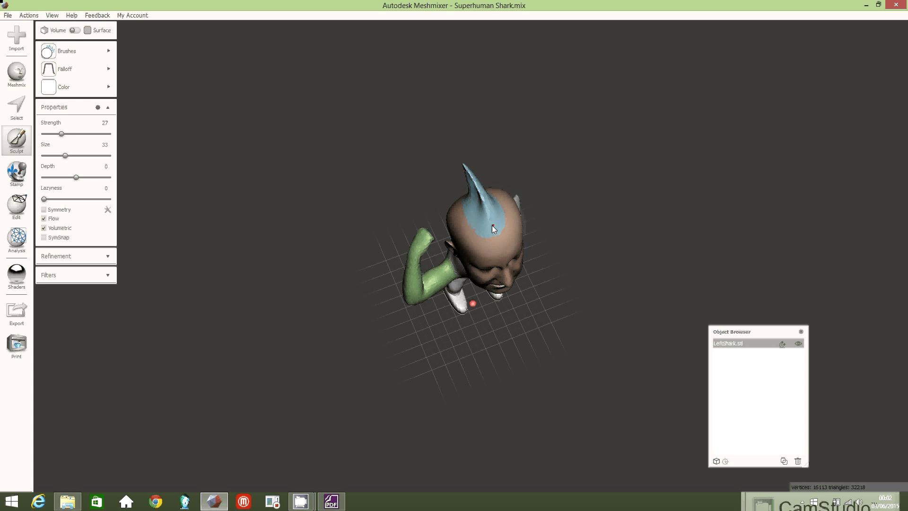
right_drag(588, 269, 459, 266)
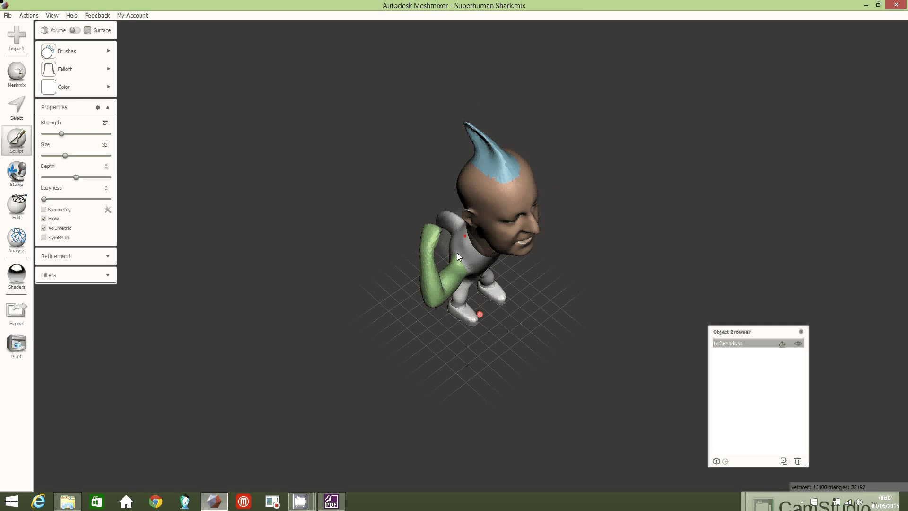
- Smooth the shoulder beside the flexed arm and the area near the back of the neck
mouse_move(458, 256)
mouse_down()
mouse_move(487, 253)
mouse_move(451, 234)
mouse_up()
right_drag(451, 234, 469, 228)
right_drag(647, 197, 493, 200)
mouse_move(493, 200)
mouse_down()
mouse_move(477, 207)
mouse_move(489, 212)
mouse_move(493, 192)
mouse_up()
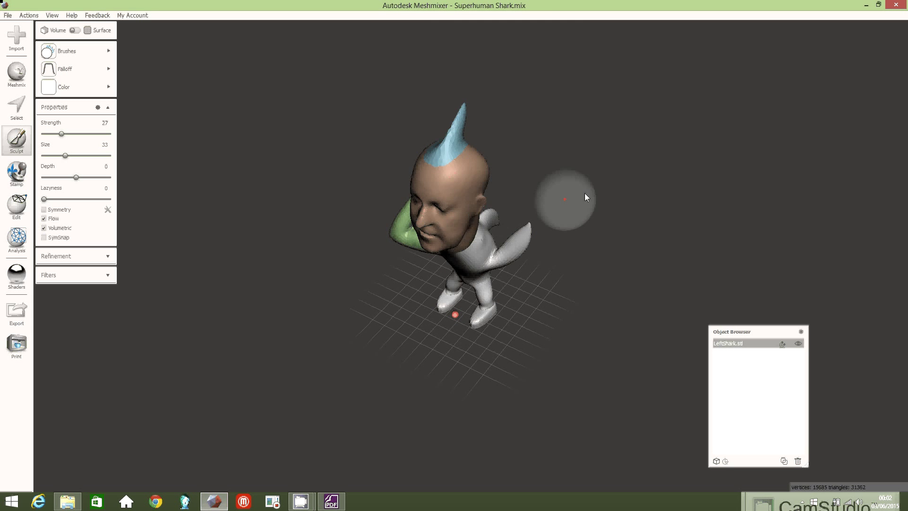
- Smooth the fist and forearm of the green flexed arm down to the shoulder joint
right_drag(622, 198, 518, 218)
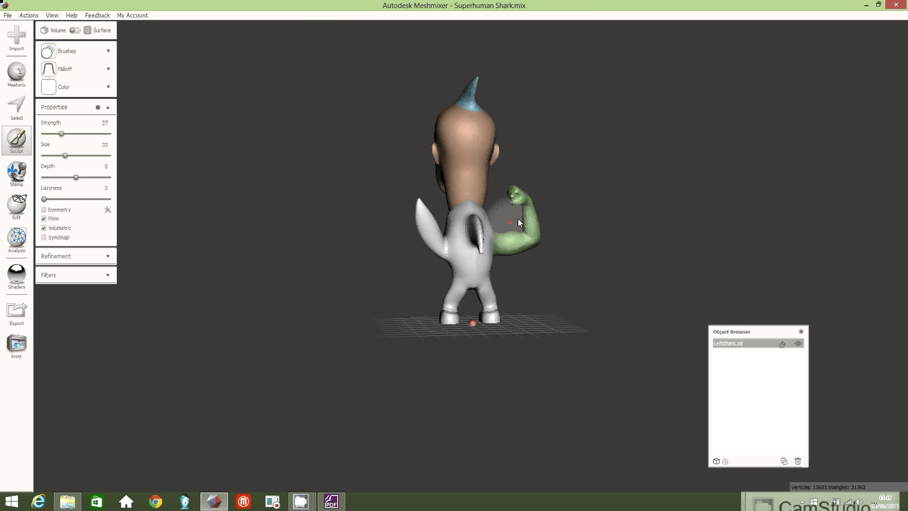
drag(512, 199, 535, 223)
mouse_move(669, 211)
right_down()
mouse_move(758, 222)
mouse_move(324, 217)
mouse_move(566, 235)
mouse_move(661, 188)
mouse_move(653, 218)
mouse_move(602, 196)
mouse_move(470, 213)
mouse_move(433, 199)
right_up()
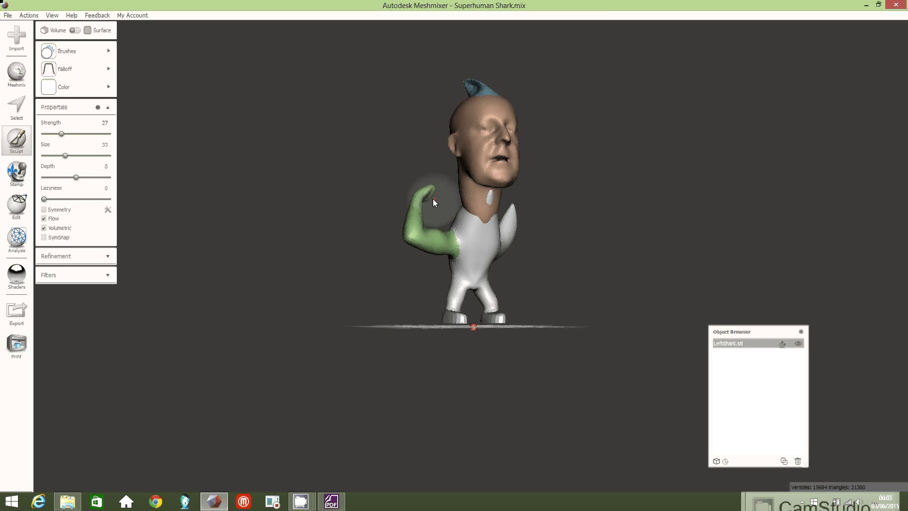
drag(419, 214, 453, 252)
right_drag(677, 247, 711, 206)
right_drag(646, 214, 684, 219)
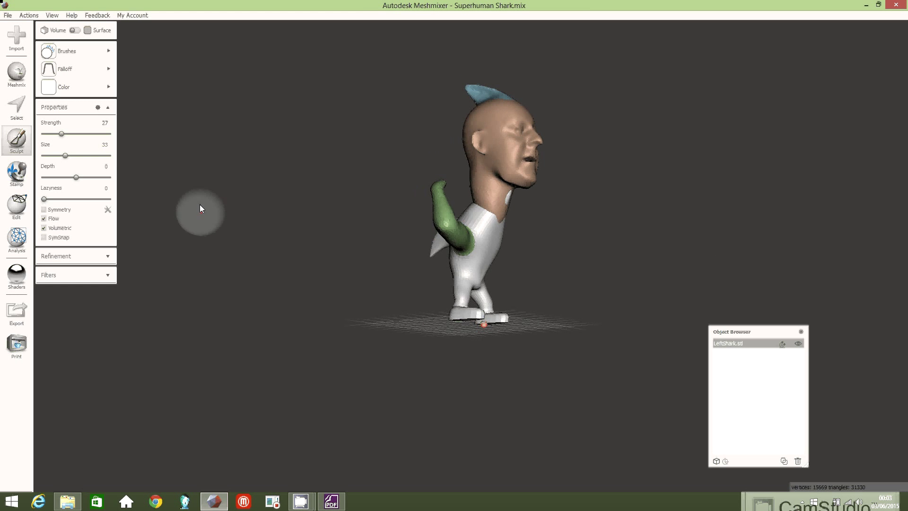
- Thicken the neck just above the body seam with the Inflate brush at strength 50 and size 33
click(106, 51)
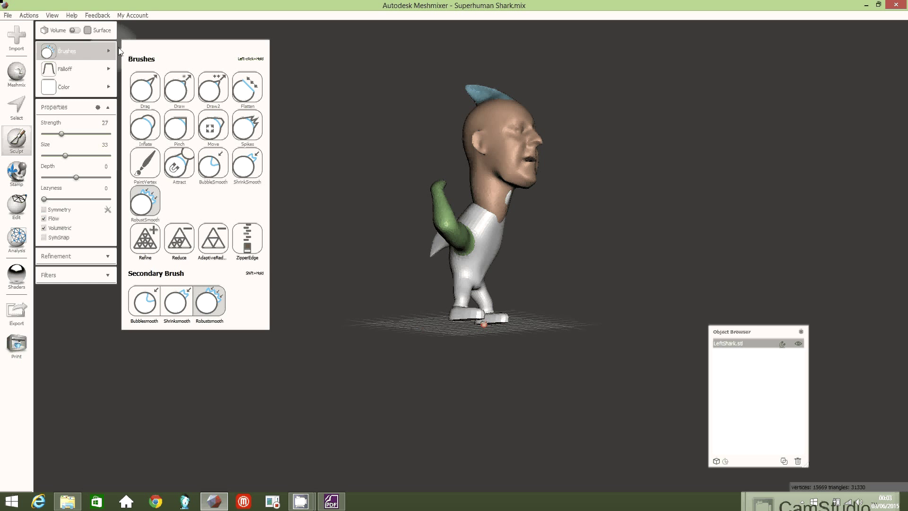
click(147, 126)
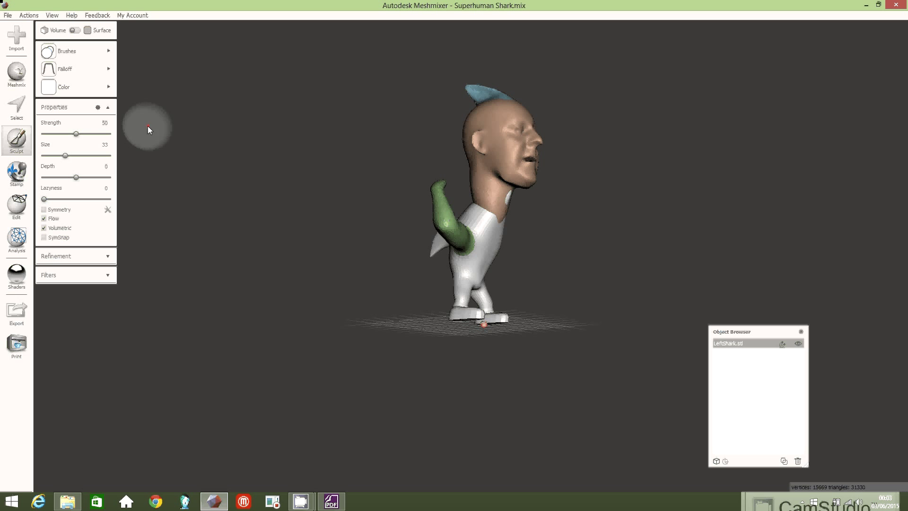
click(475, 205)
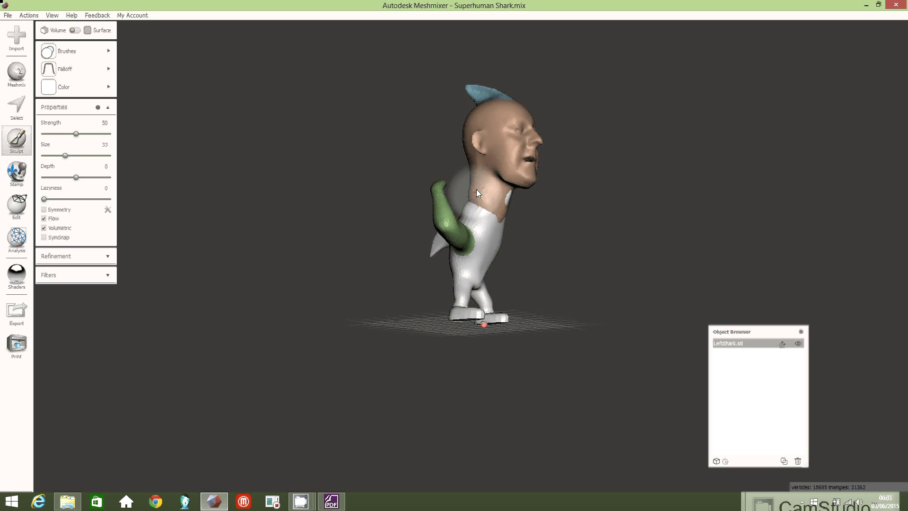
drag(470, 202, 595, 240)
mouse_move(595, 240)
right_down()
mouse_move(674, 244)
mouse_move(763, 276)
mouse_move(733, 267)
right_up()
drag(474, 201, 459, 197)
mouse_move(599, 217)
right_down()
mouse_move(701, 211)
mouse_move(497, 208)
mouse_move(670, 219)
mouse_move(677, 233)
mouse_move(721, 169)
right_up()
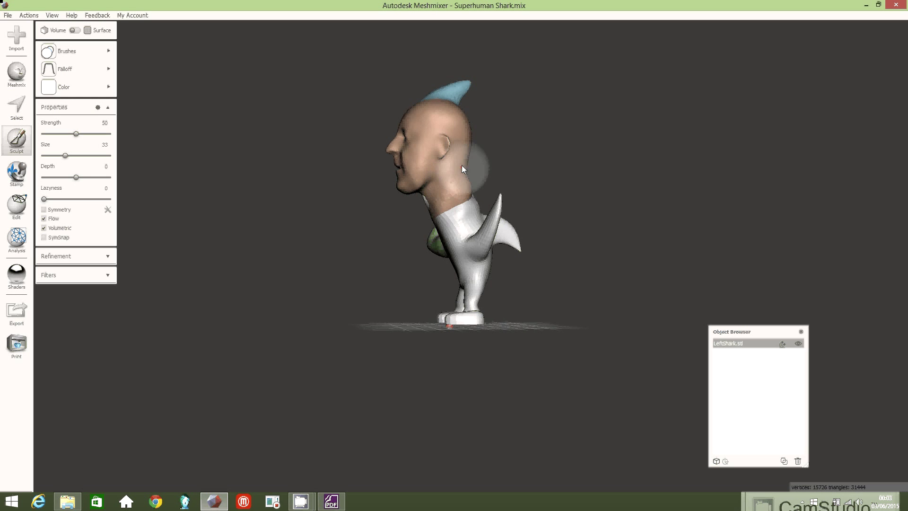
- Inflate the back of the neck from the shoulders up to the back of the head
right_drag(608, 177, 490, 189)
mouse_move(467, 174)
mouse_down()
mouse_move(470, 144)
mouse_move(471, 207)
mouse_up()
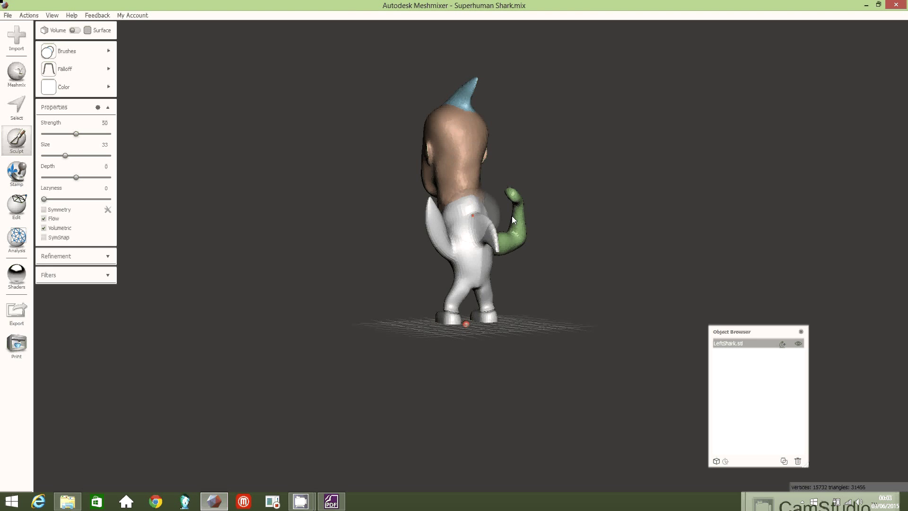
mouse_move(601, 227)
right_down()
mouse_move(751, 228)
mouse_move(519, 246)
mouse_move(515, 238)
mouse_move(706, 252)
mouse_move(685, 289)
mouse_move(482, 267)
right_up()
mouse_move(481, 183)
mouse_down()
mouse_move(478, 167)
mouse_move(482, 196)
mouse_move(488, 169)
mouse_move(484, 151)
mouse_move(470, 148)
mouse_up()
mouse_move(489, 208)
mouse_down()
mouse_move(463, 215)
mouse_move(473, 149)
mouse_up()
mouse_move(708, 232)
right_down()
mouse_move(613, 216)
mouse_move(537, 158)
mouse_move(601, 161)
mouse_move(824, 211)
mouse_move(671, 203)
right_up()
right_drag(589, 211, 695, 189)
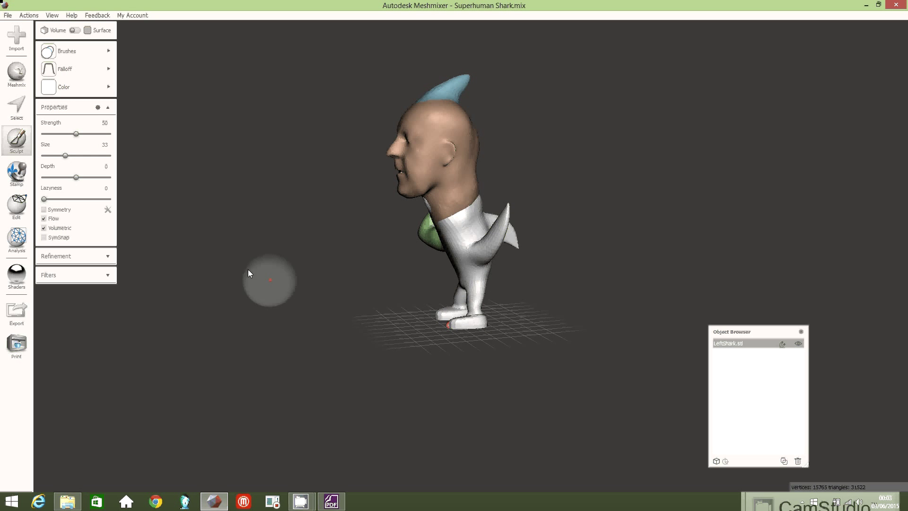
- Smooth the inflated neck and the back of the head fin's base with the RobustSmooth brush
mouse_move(70, 51)
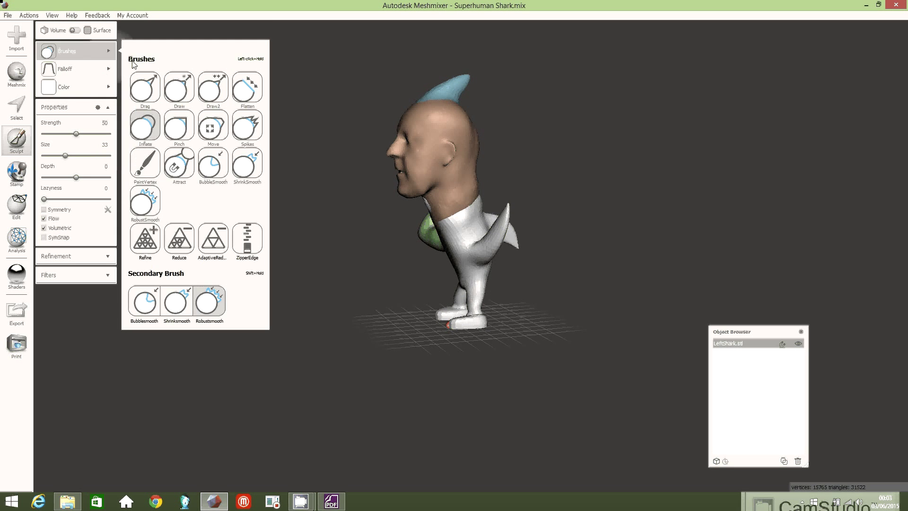
click(145, 202)
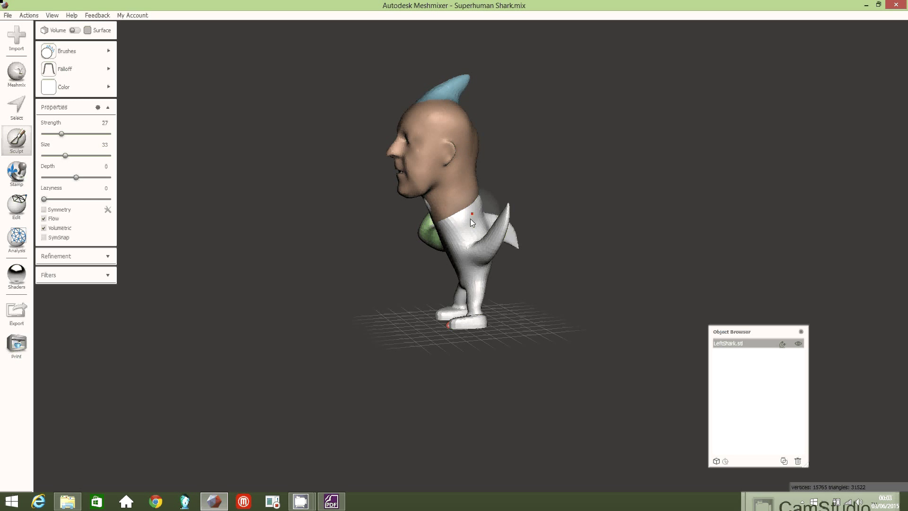
right_drag(540, 212, 386, 195)
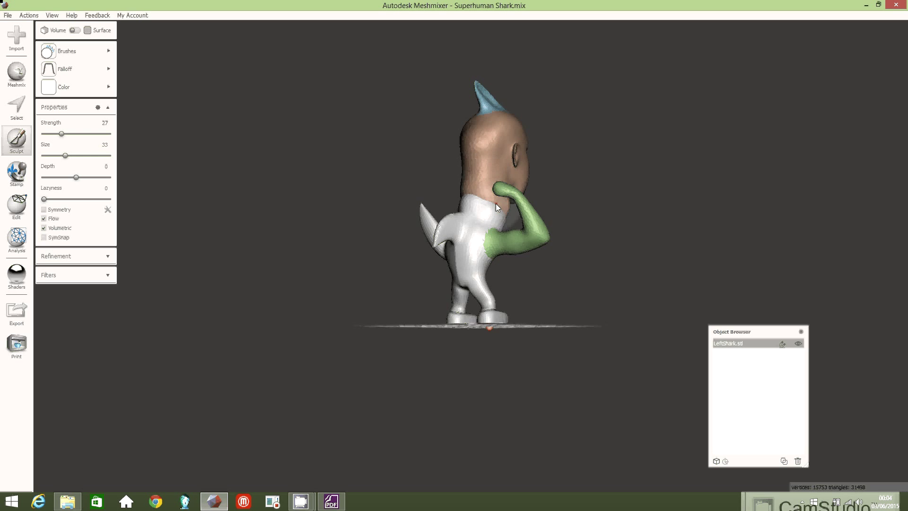
right_drag(641, 247, 501, 209)
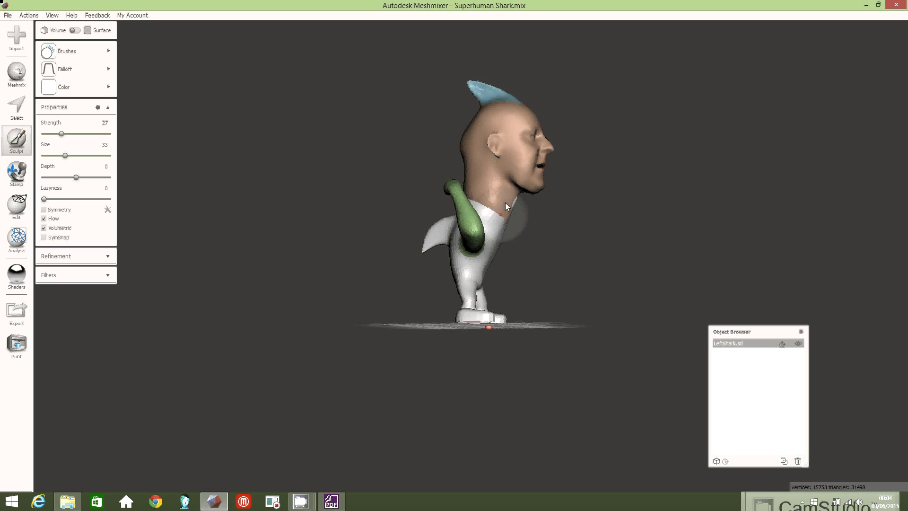
right_drag(626, 258, 633, 218)
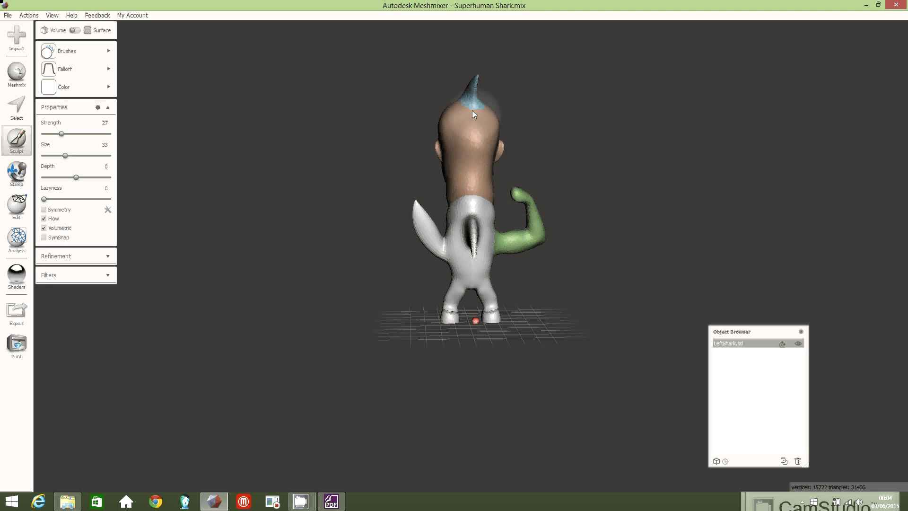
right_drag(816, 231, 506, 214)
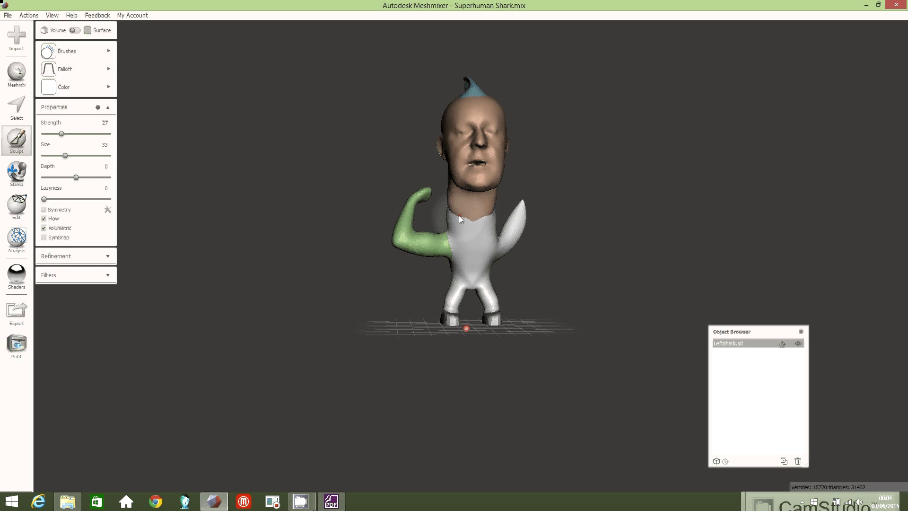
- Smooth the front of the neck seam and the joint of the remaining side fin
mouse_move(463, 214)
mouse_down()
mouse_move(449, 211)
mouse_move(482, 214)
mouse_move(471, 209)
mouse_up()
right_drag(688, 164, 615, 185)
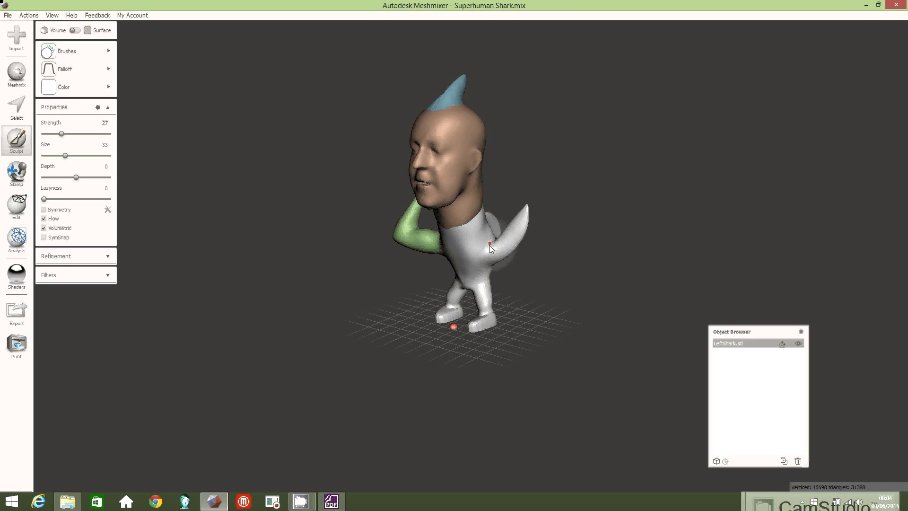
drag(489, 248, 489, 245)
mouse_move(615, 222)
right_down()
mouse_move(741, 237)
mouse_move(719, 219)
right_up()
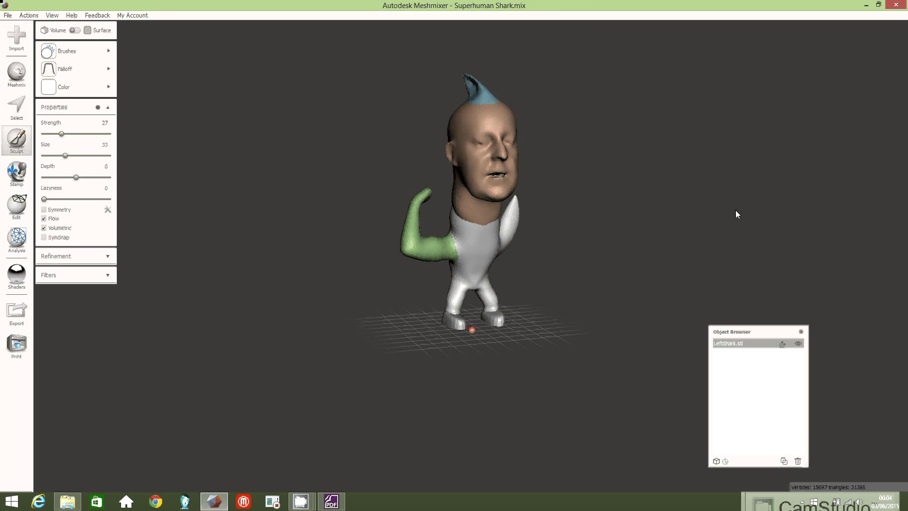
right_drag(736, 211, 705, 205)
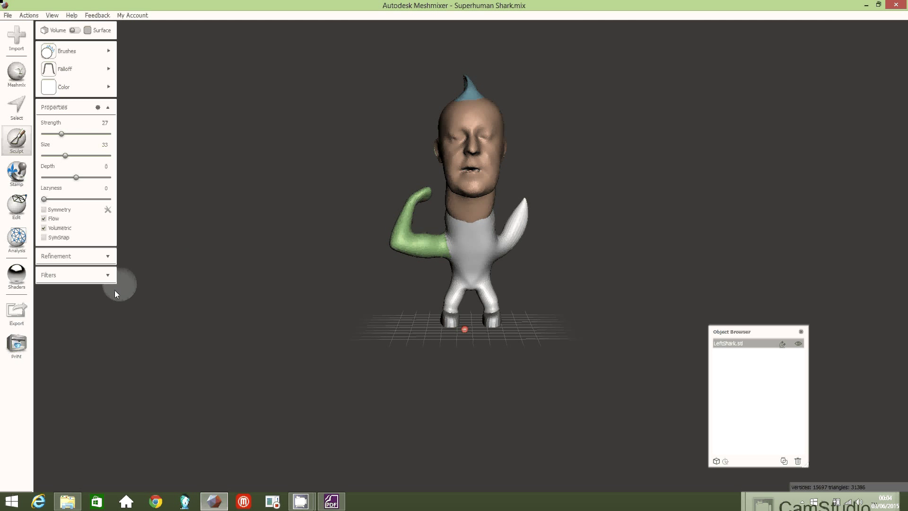
- Make the model solid in Fast mode with solid accuracy and mesh density 128
click(18, 209)
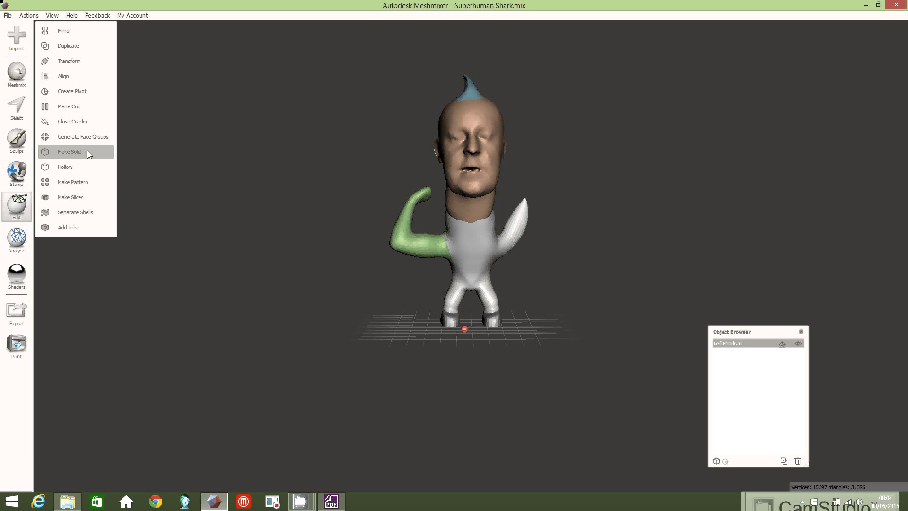
click(87, 152)
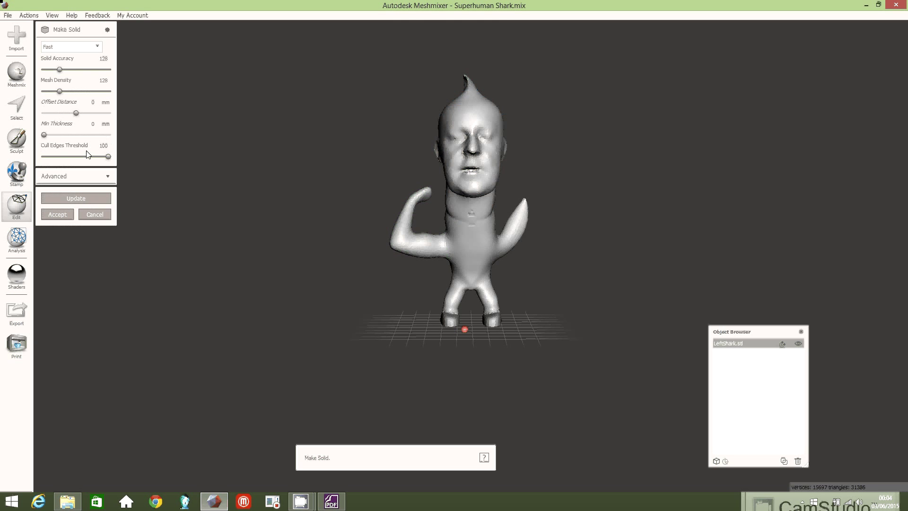
right_drag(663, 141, 619, 361)
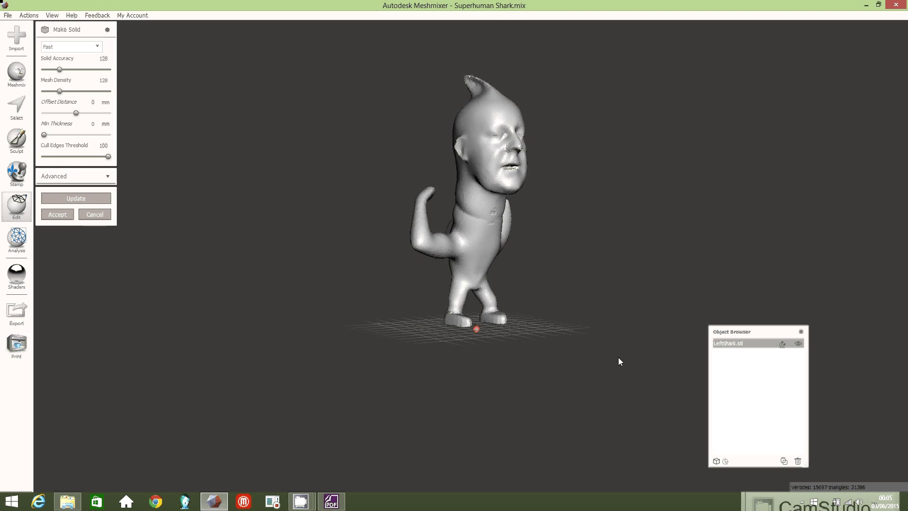
click(56, 213)
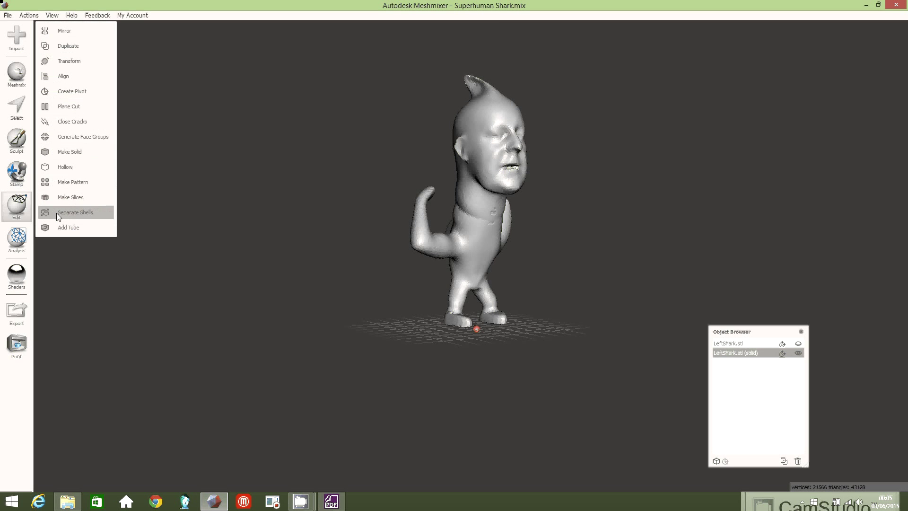
- Smooth the front and side of the neck seam up to the ear with the RobustSmooth brush
click(16, 139)
mouse_move(87, 47)
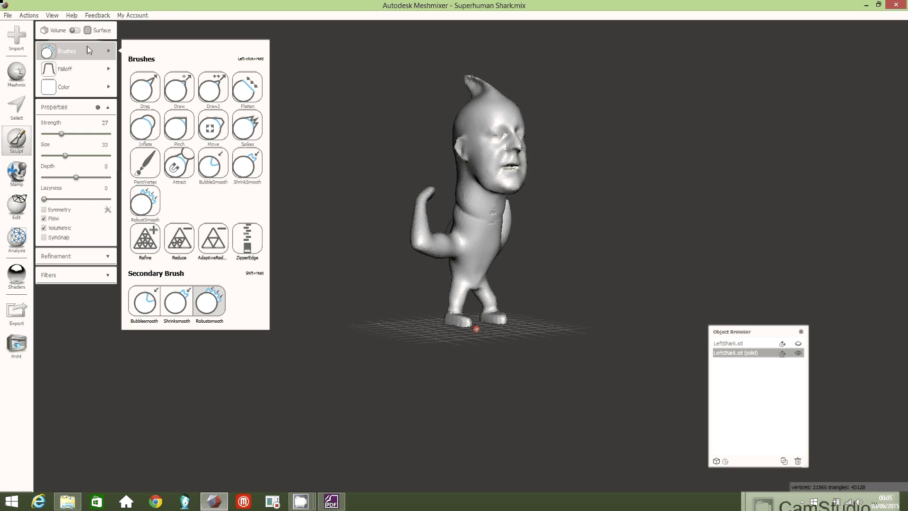
click(140, 210)
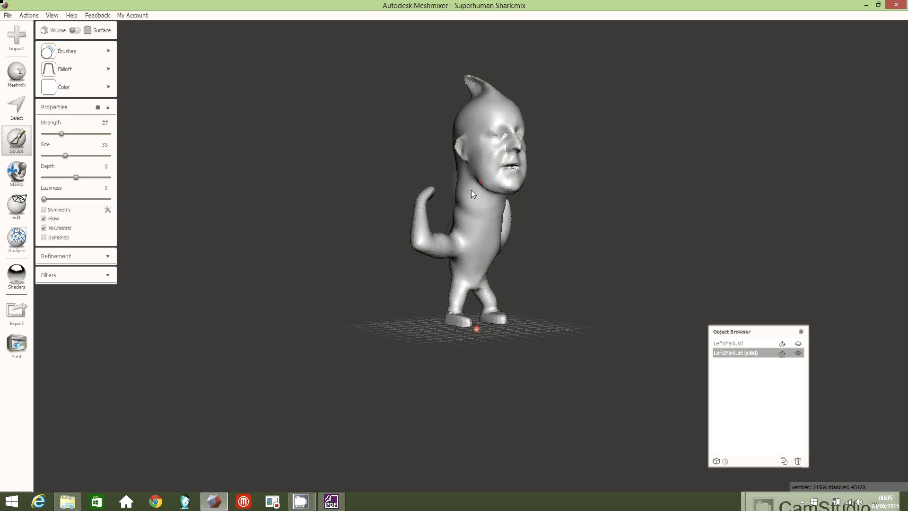
mouse_move(605, 213)
right_down()
mouse_move(626, 204)
mouse_move(518, 199)
right_up()
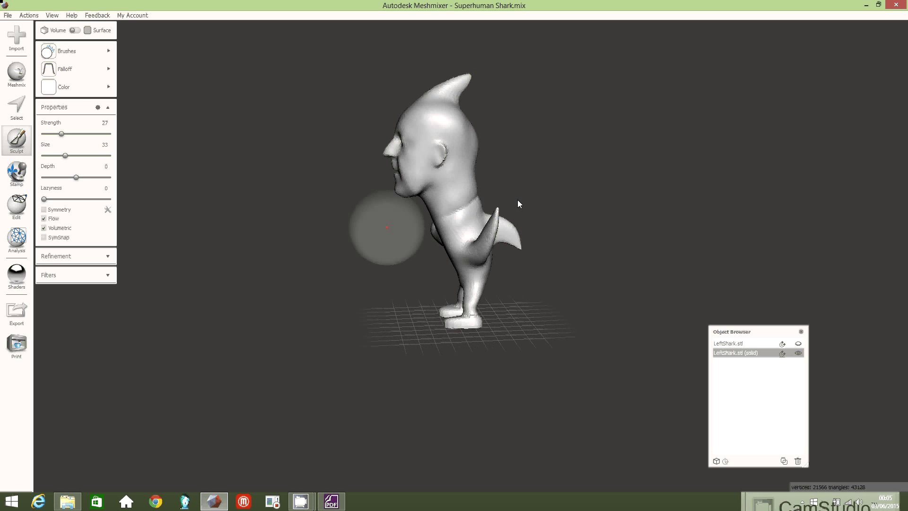
mouse_move(463, 212)
mouse_down()
mouse_move(443, 222)
mouse_move(464, 196)
mouse_move(435, 158)
mouse_up()
- Smooth the rough ear on the flexed-arm side and the jagged edges of the head fin
mouse_move(549, 152)
right_down()
mouse_move(574, 168)
mouse_move(522, 152)
mouse_move(575, 150)
mouse_move(580, 163)
mouse_move(518, 160)
right_up()
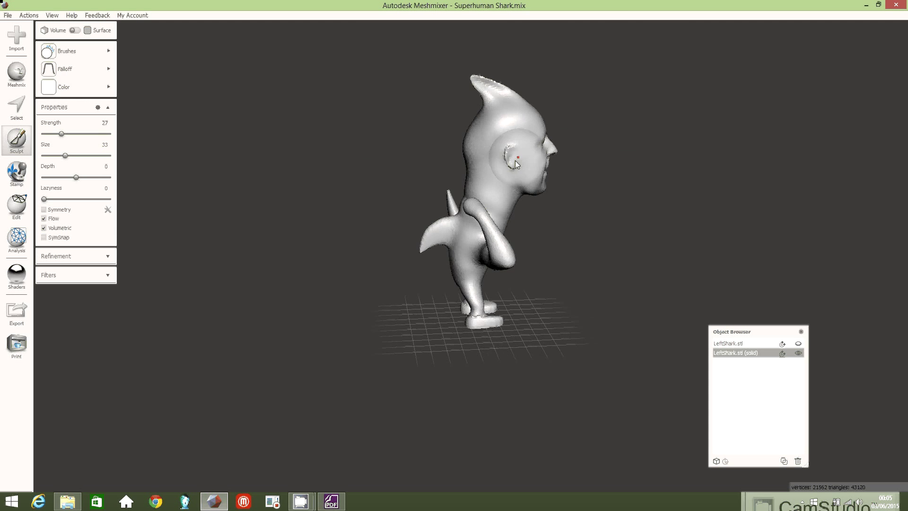
click(510, 154)
mouse_move(636, 152)
right_down()
mouse_move(766, 158)
mouse_move(501, 101)
mouse_move(717, 170)
mouse_move(887, 185)
mouse_move(470, 117)
right_up()
click(492, 91)
click(487, 92)
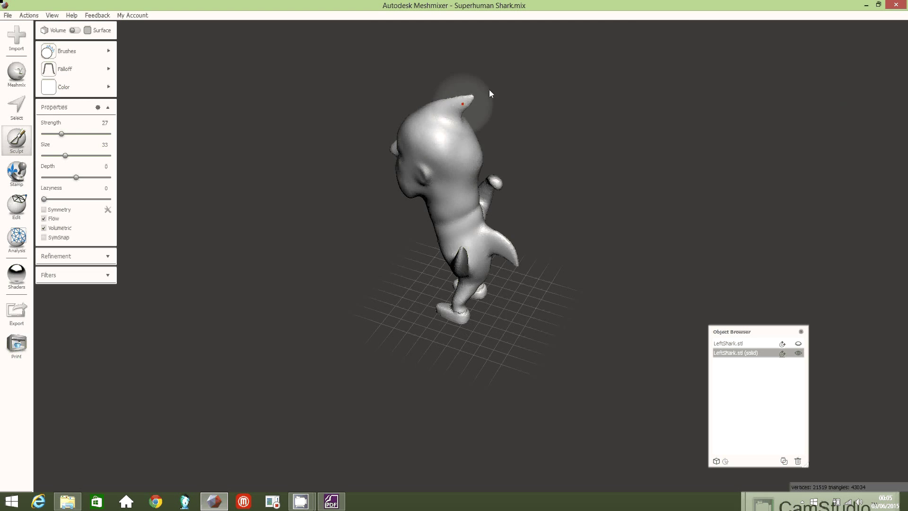
mouse_move(676, 158)
right_down()
mouse_move(524, 173)
mouse_move(518, 151)
right_up()
click(518, 152)
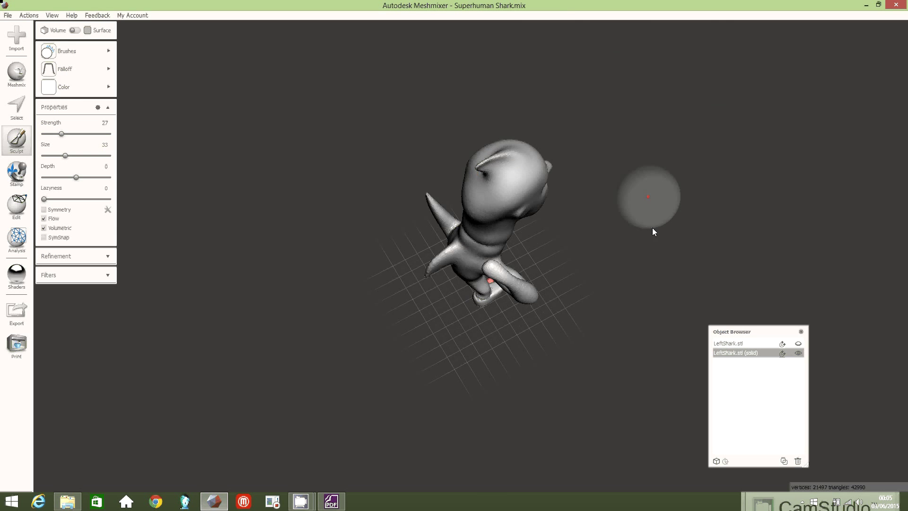
- Smooth the remaining seam around the back of the neck, the back fin and side fin, and the legs and feet
right_drag(652, 231, 802, 162)
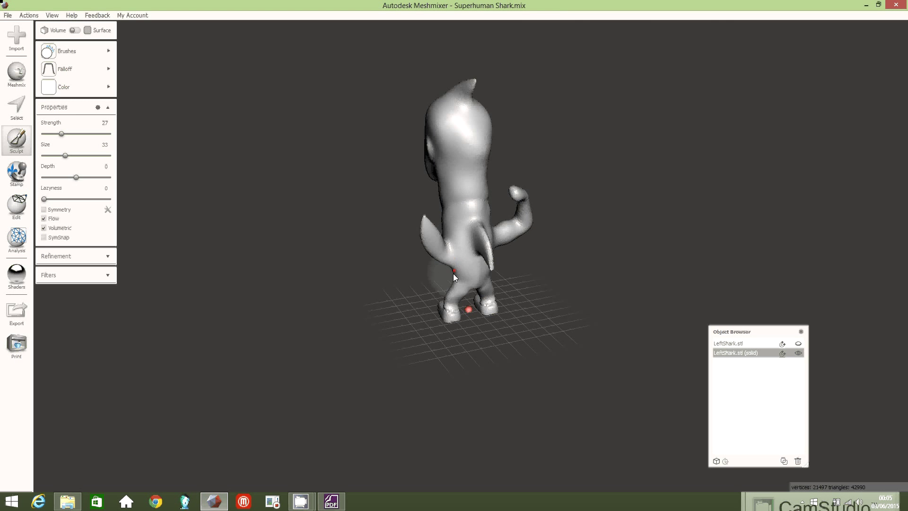
right_drag(660, 229, 543, 249)
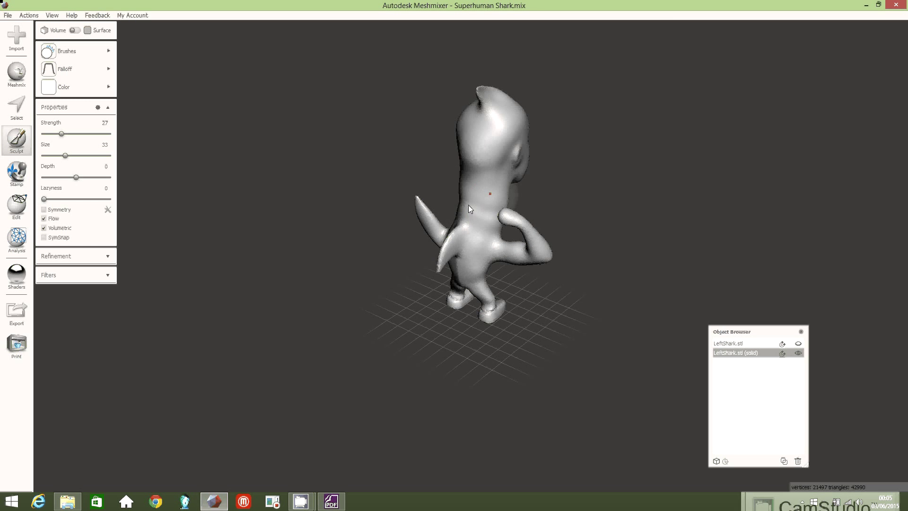
right_drag(682, 203, 591, 231)
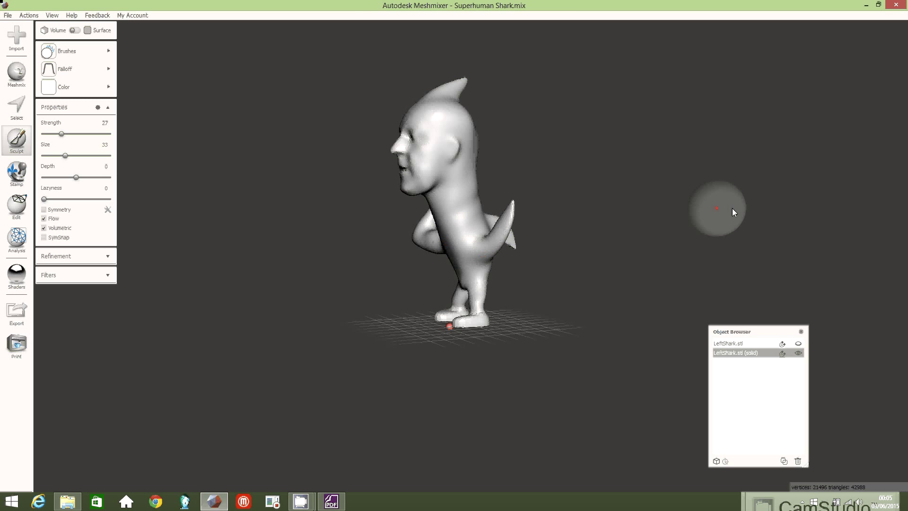
right_drag(732, 208, 583, 212)
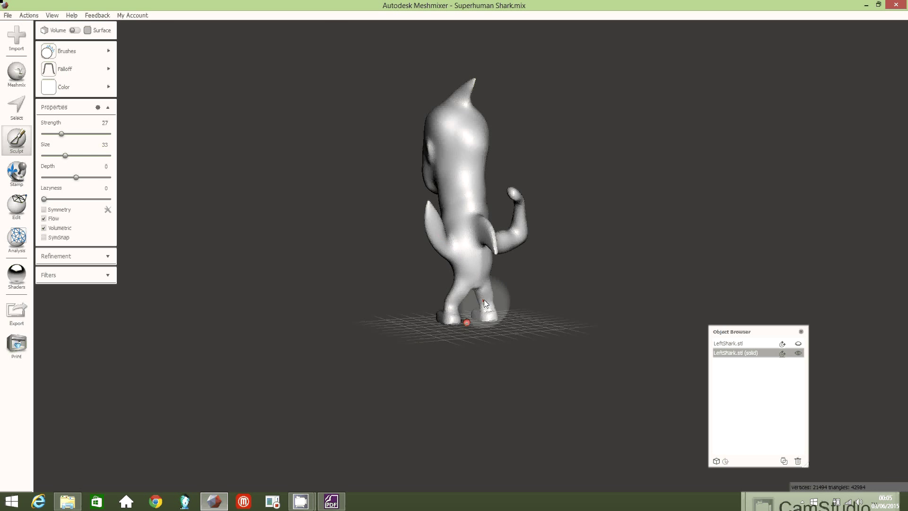
right_drag(621, 234, 878, 237)
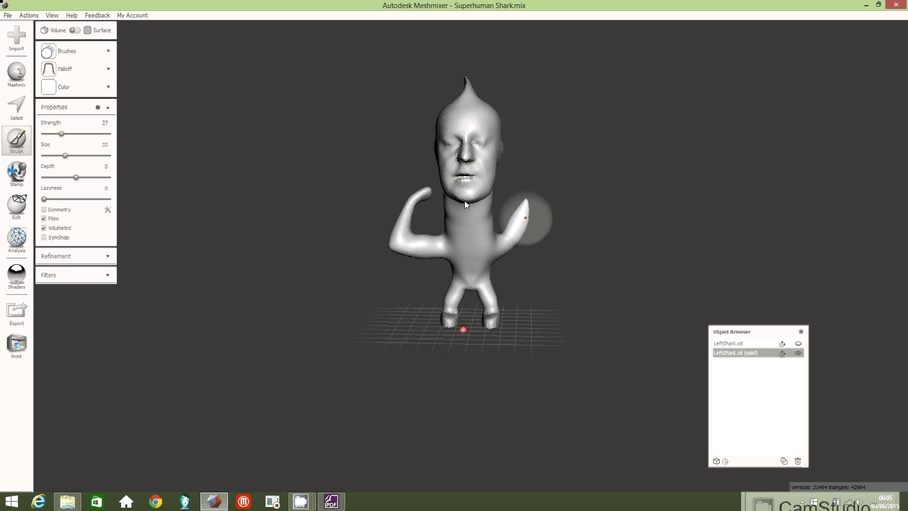
- Smooth the face around the mouth, chin, cheeks and eyes
drag(463, 175, 511, 167)
mouse_move(742, 164)
right_down()
mouse_move(649, 152)
mouse_move(640, 172)
mouse_move(743, 176)
right_up()
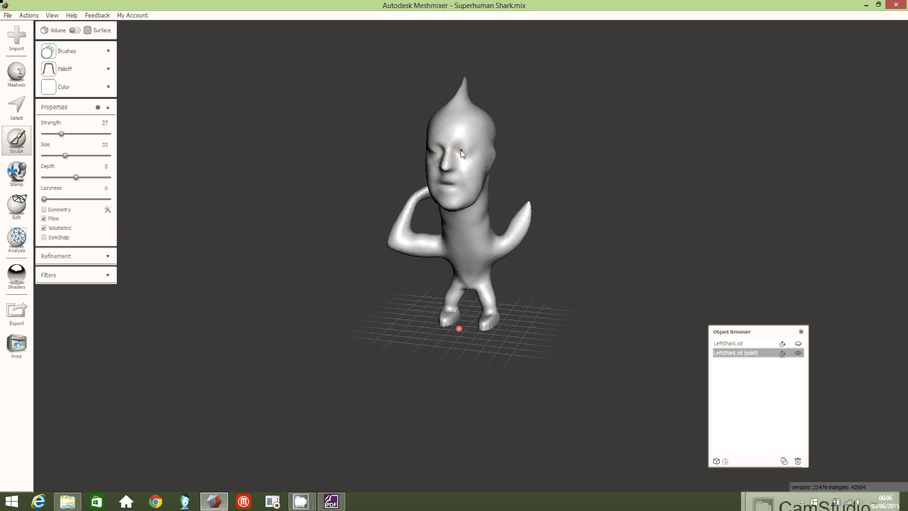
right_drag(587, 145, 485, 155)
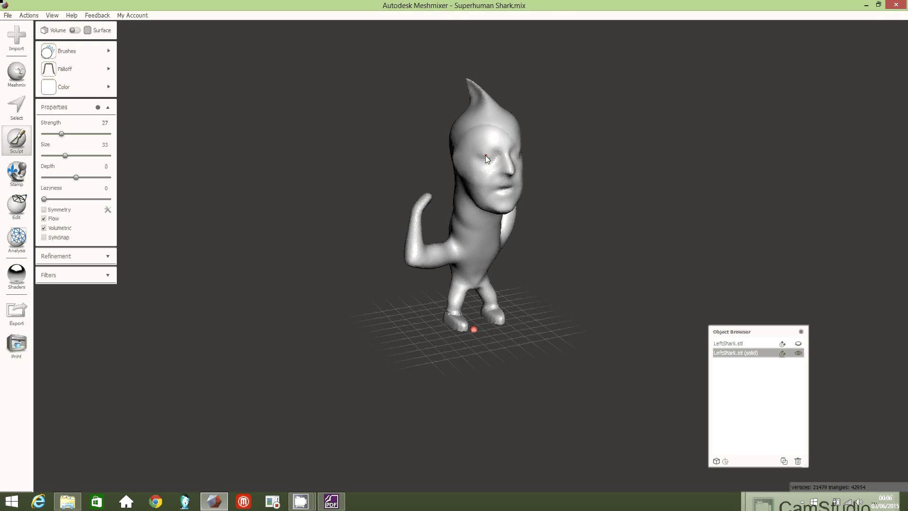
right_drag(541, 155, 748, 151)
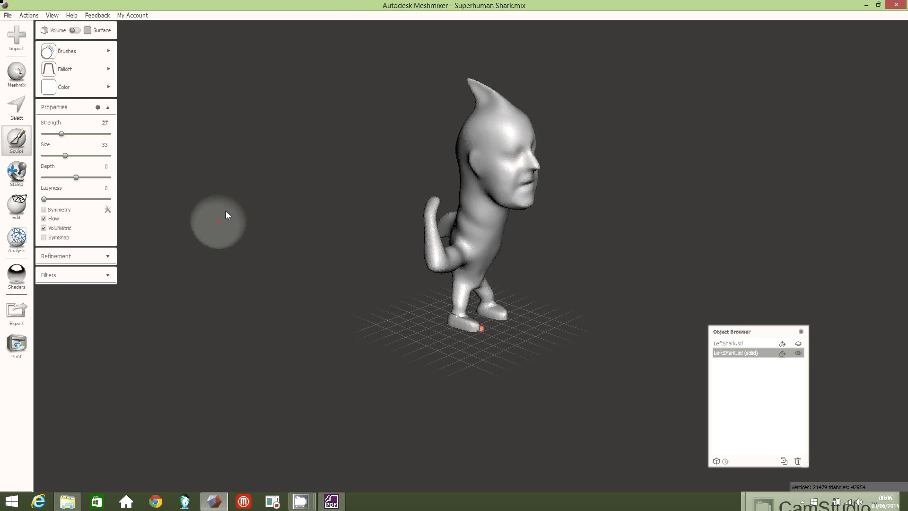
- Inspect the solid mesh for defects and auto-repair them all with Flat Fill
click(17, 240)
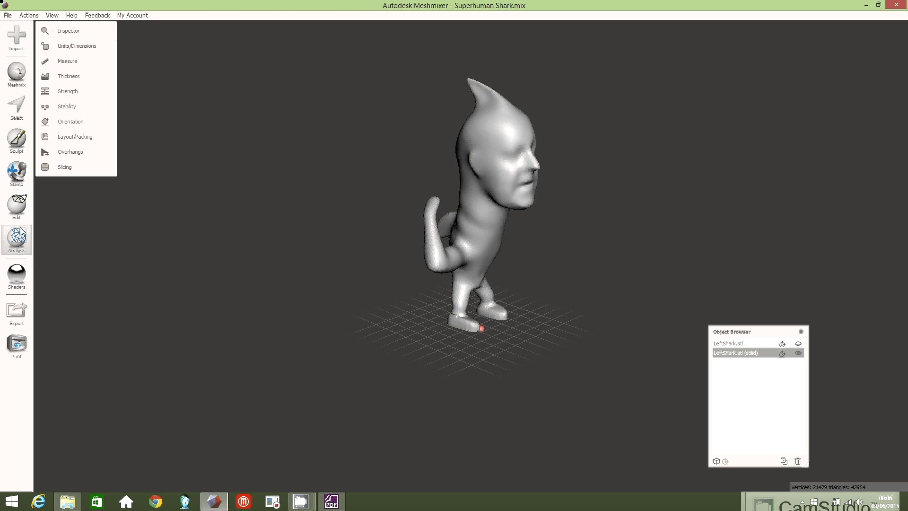
click(66, 32)
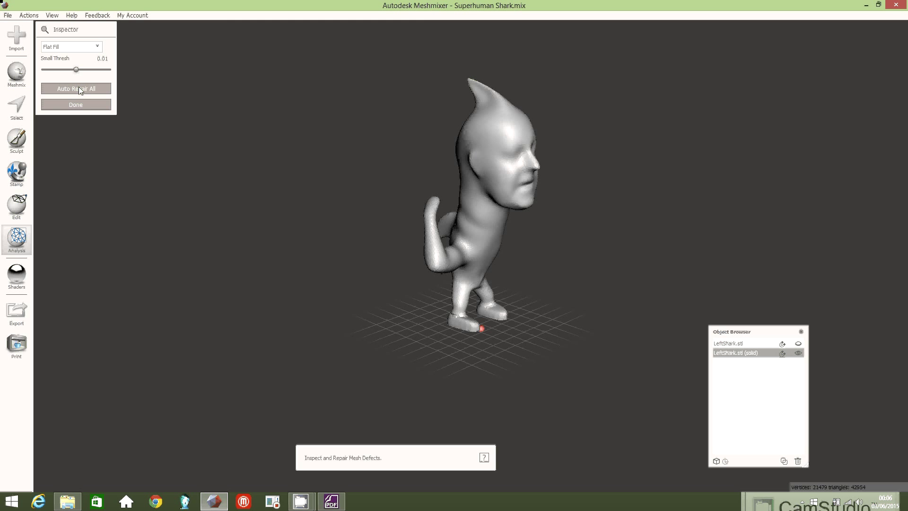
click(78, 88)
click(77, 104)
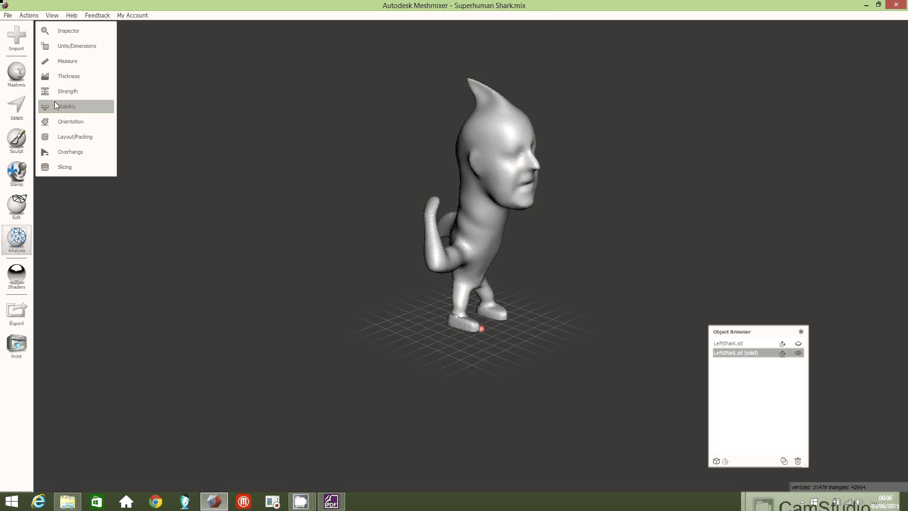
- Export the mesh in OBJ format to the desktop folder Students Meshmixer Files as "My Name_My School or Organisation name", and minimize the program
click(18, 315)
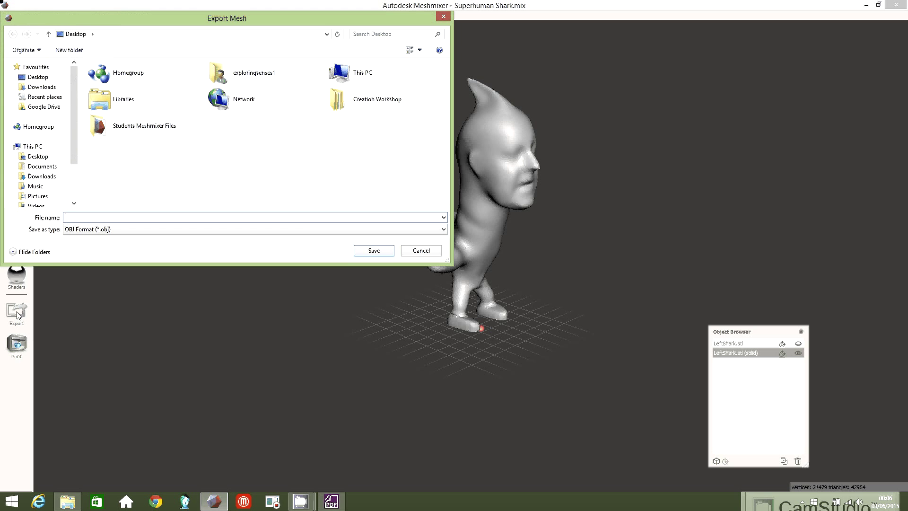
click(40, 157)
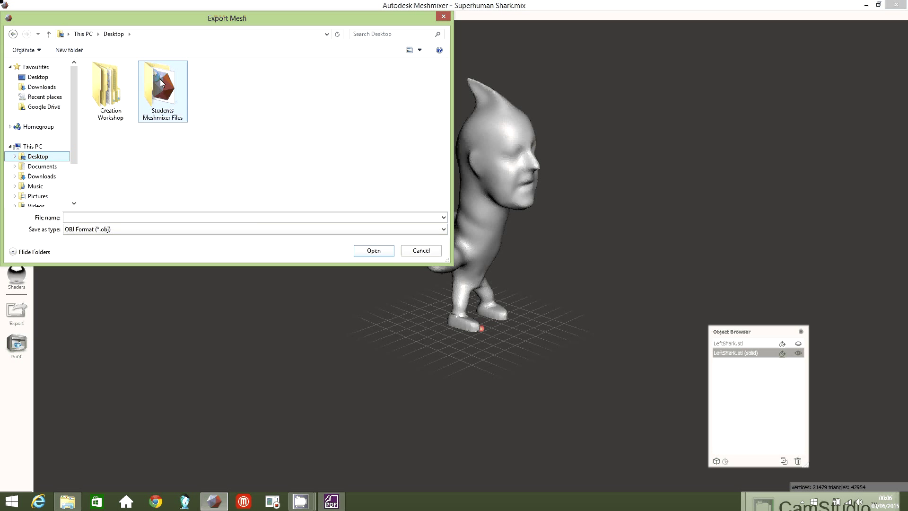
double_click(160, 84)
click(113, 219)
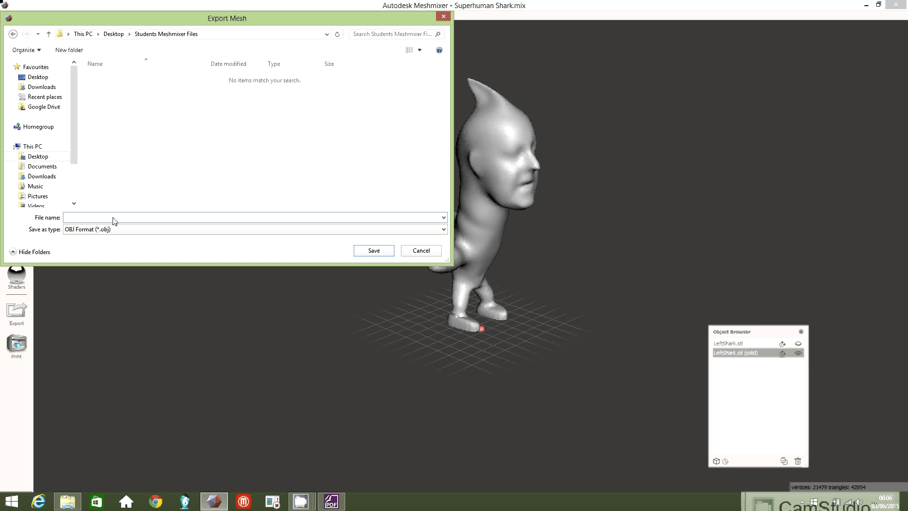
text(My Name)
key(Caps_Lock)
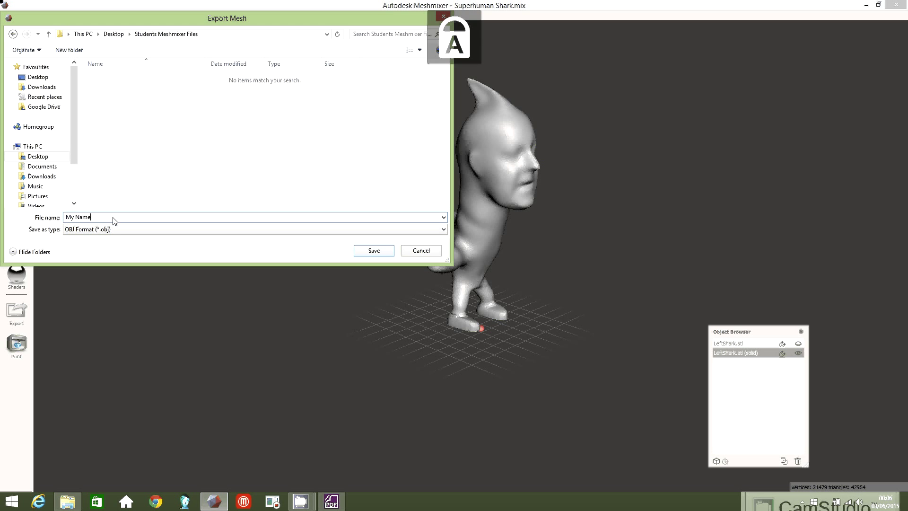
text(_)
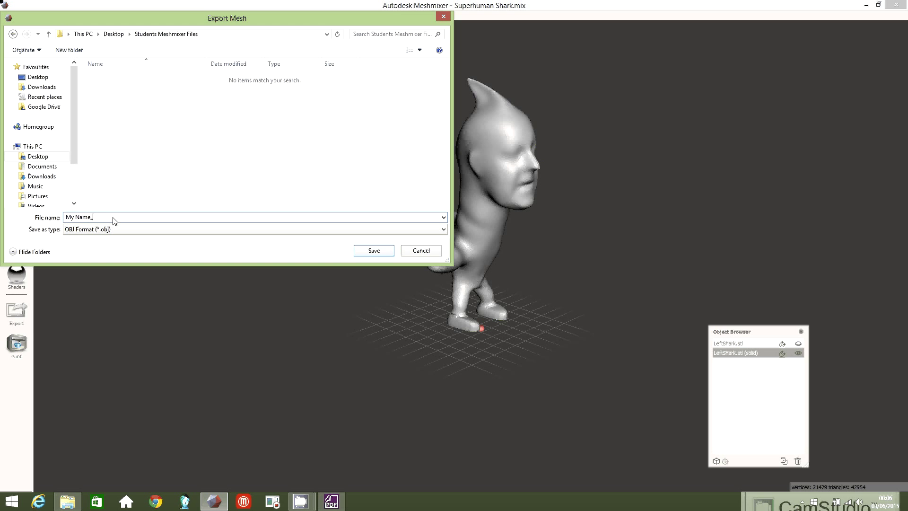
text(My School or Organissation name)
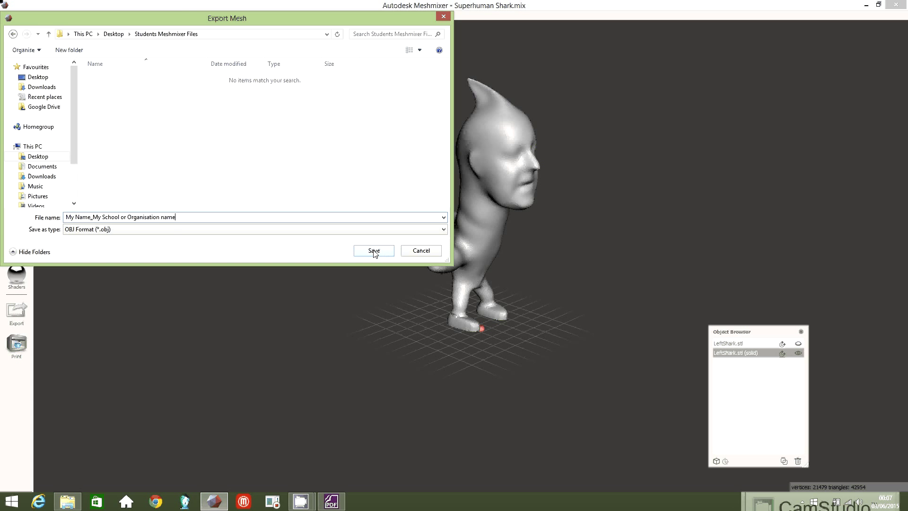
click(374, 251)
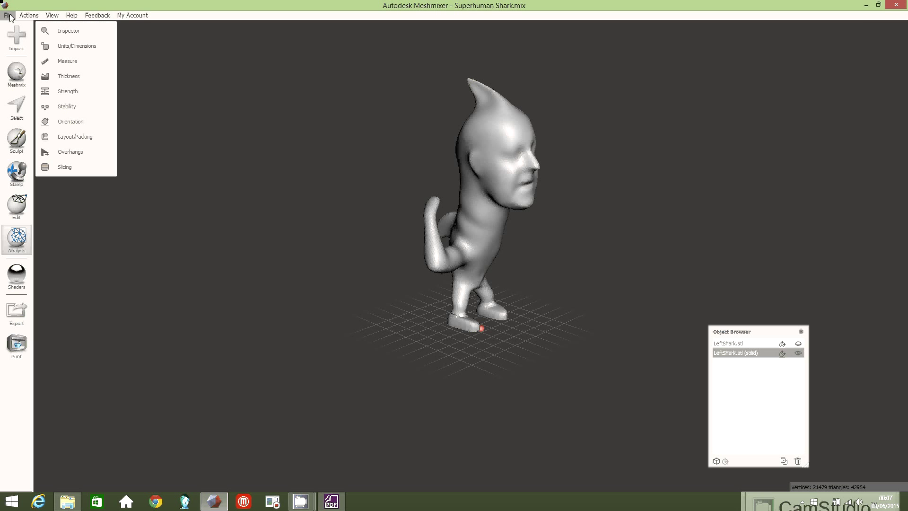
click(866, 7)
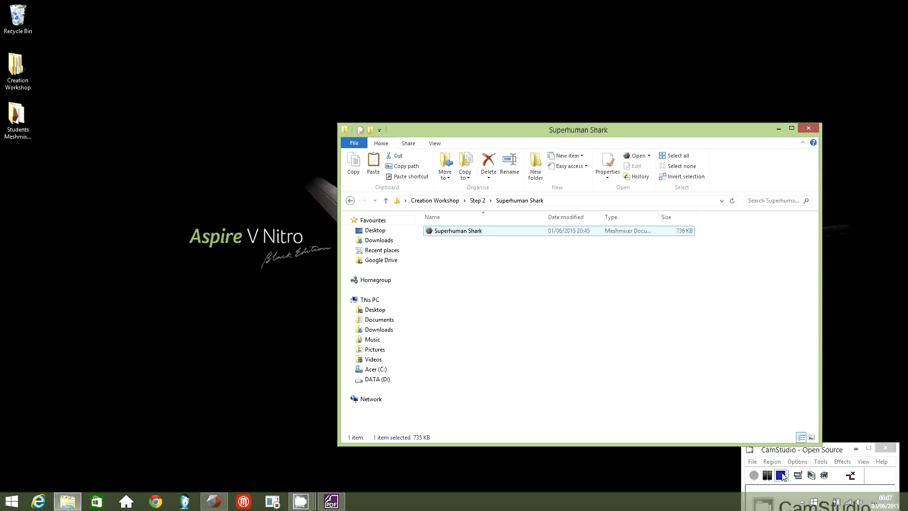